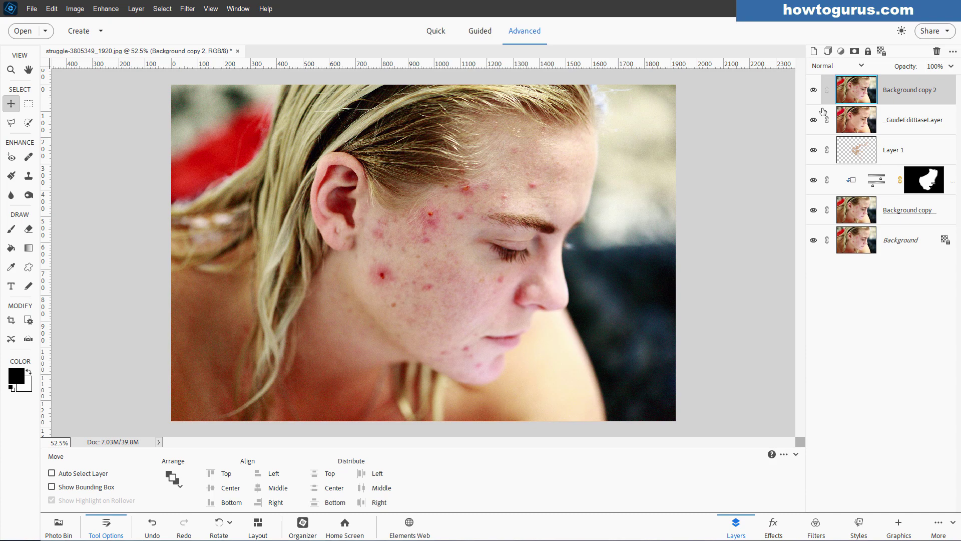
- Hide Background copy 2, then delete every retouching layer down to Background copy
{"action": "left_click", "coordinate": [813, 90]}
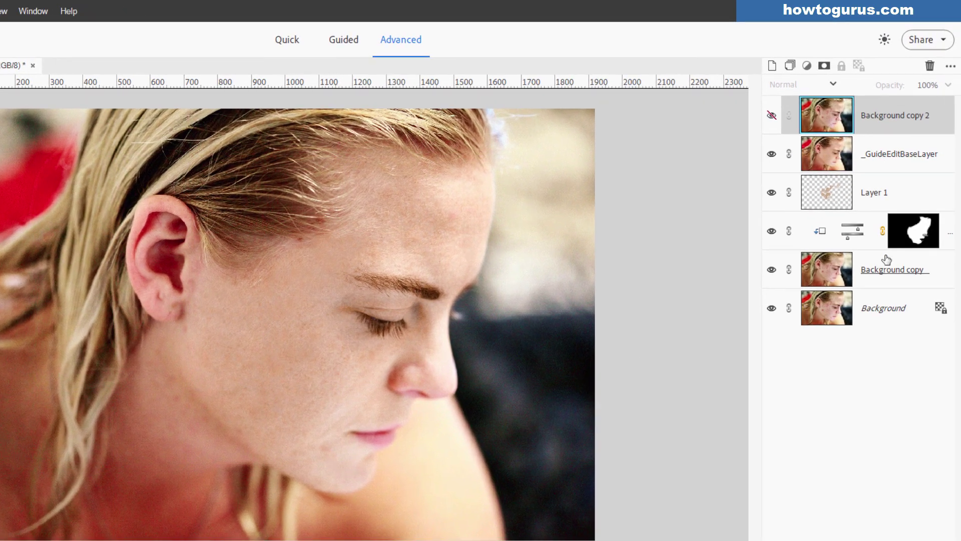
{"action": "left_click", "coordinate": [894, 207]}
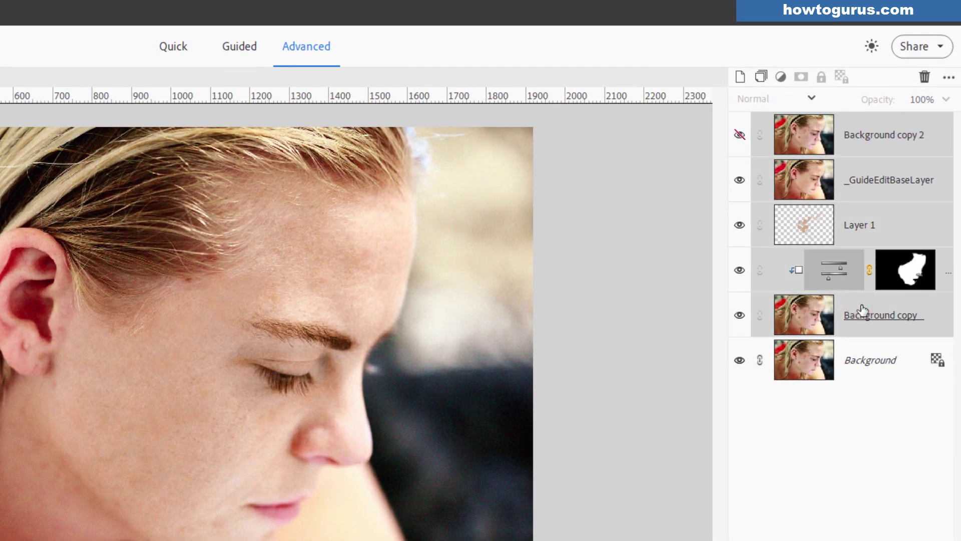
{"action": "key", "text": "Delete"}
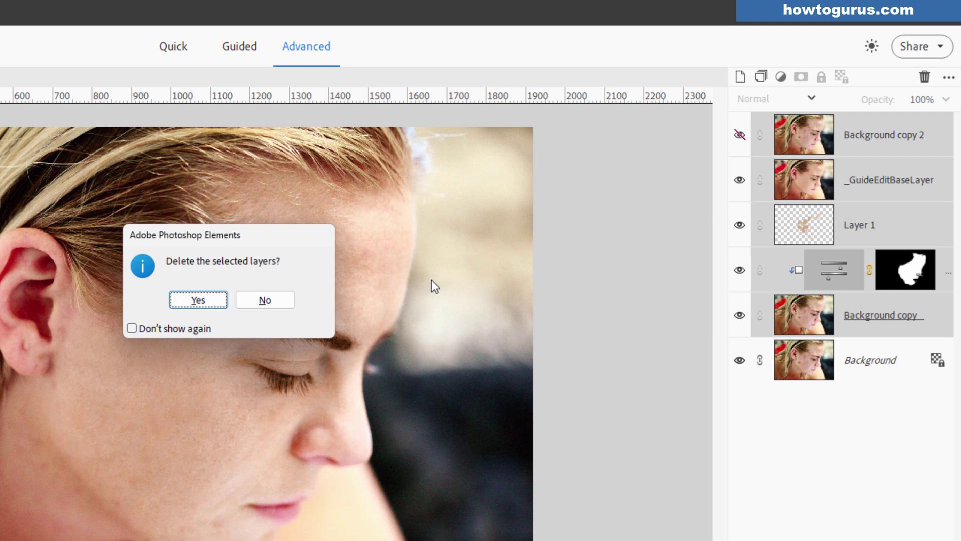
{"action": "left_click", "coordinate": [194, 299]}
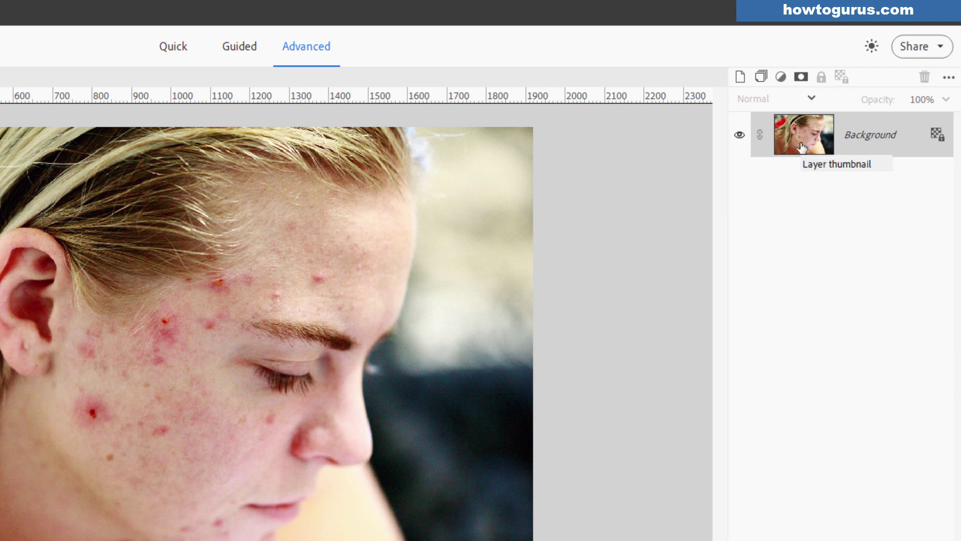
- Duplicate the Background layer as Background copy and hide the original Background
{"action": "right_click", "coordinate": [858, 138]}
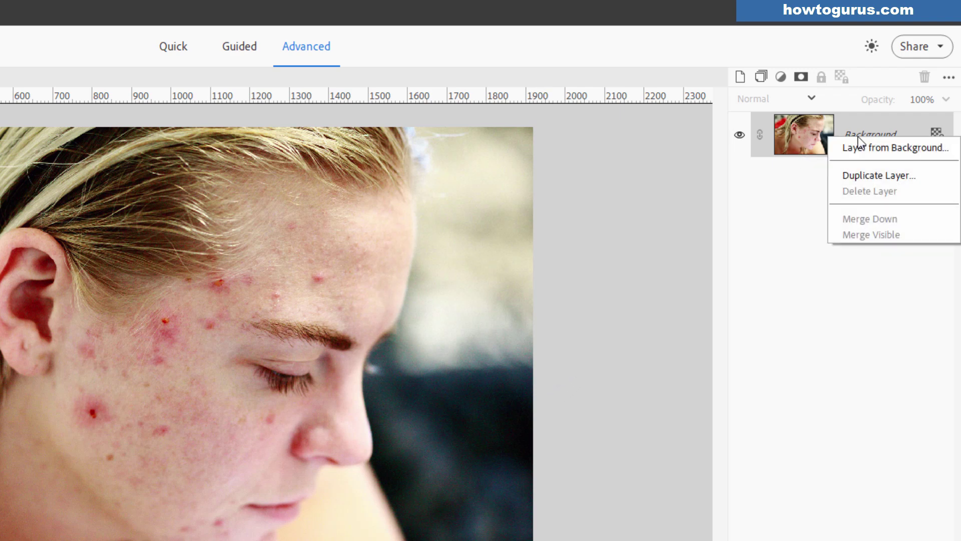
{"action": "left_click", "coordinate": [863, 176]}
{"action": "left_click", "coordinate": [124, 272]}
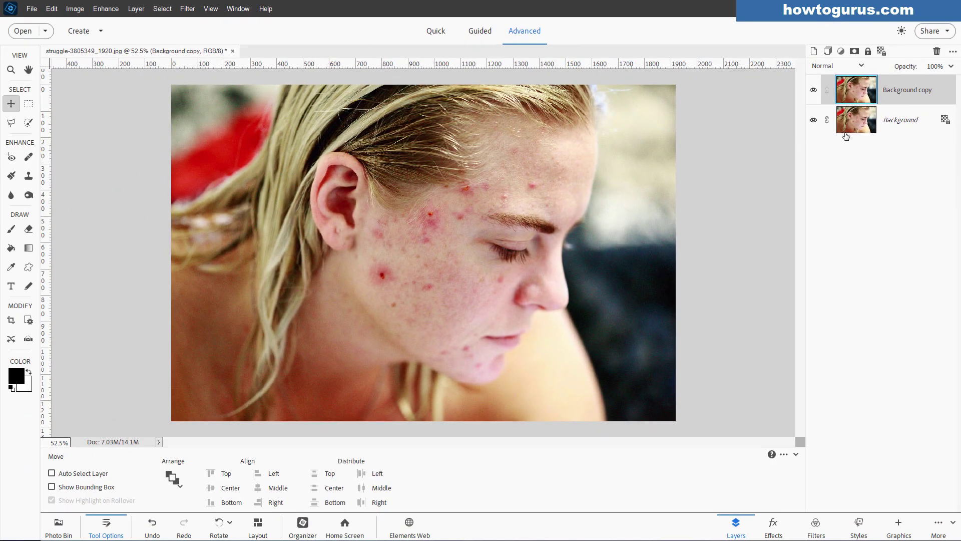
{"action": "left_click", "coordinate": [814, 120]}
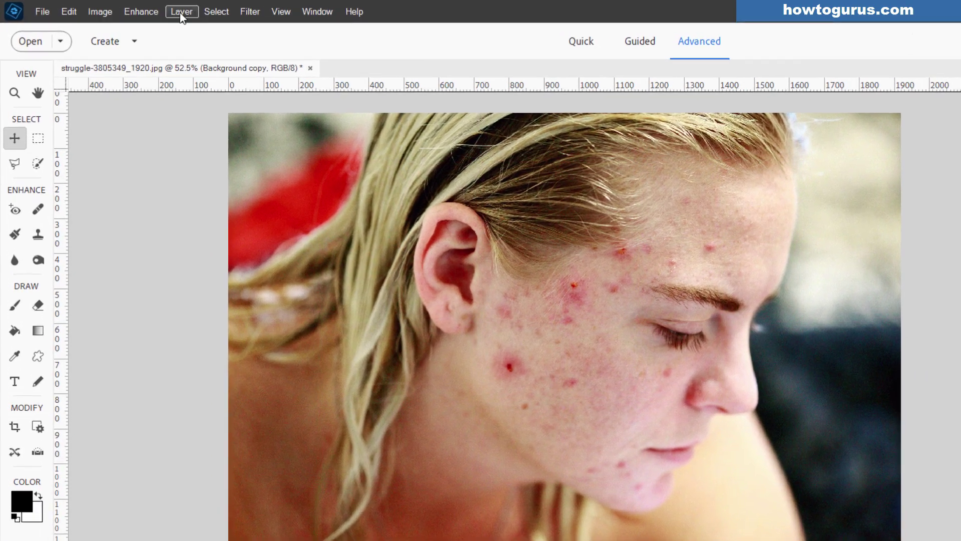
- Add a Hue/Saturation adjustment layer with Use Previous Layer to Create Clipping Mask ticked
{"action": "left_click", "coordinate": [136, 9]}
{"action": "mouse_move", "coordinate": [265, 143]}
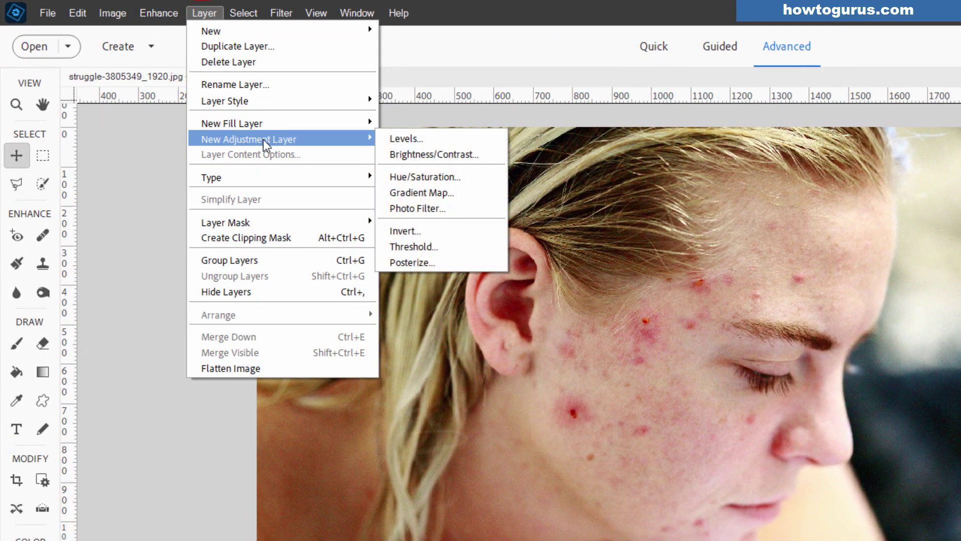
{"action": "left_click", "coordinate": [418, 177]}
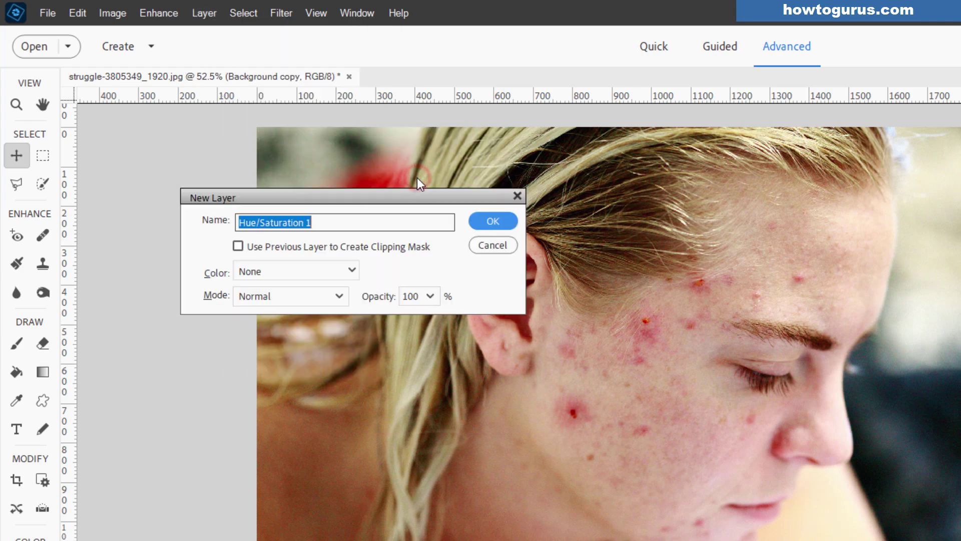
{"action": "left_click", "coordinate": [274, 246]}
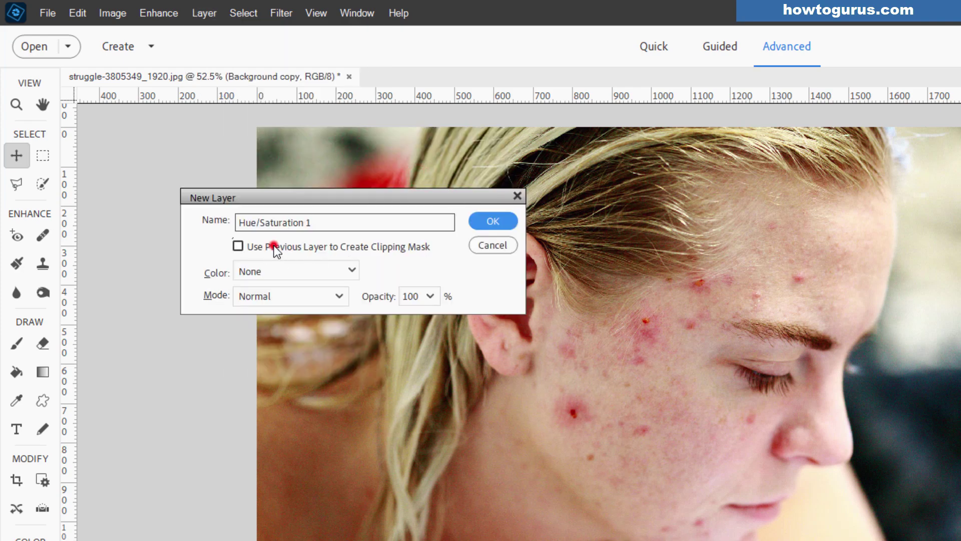
{"action": "left_click", "coordinate": [488, 220]}
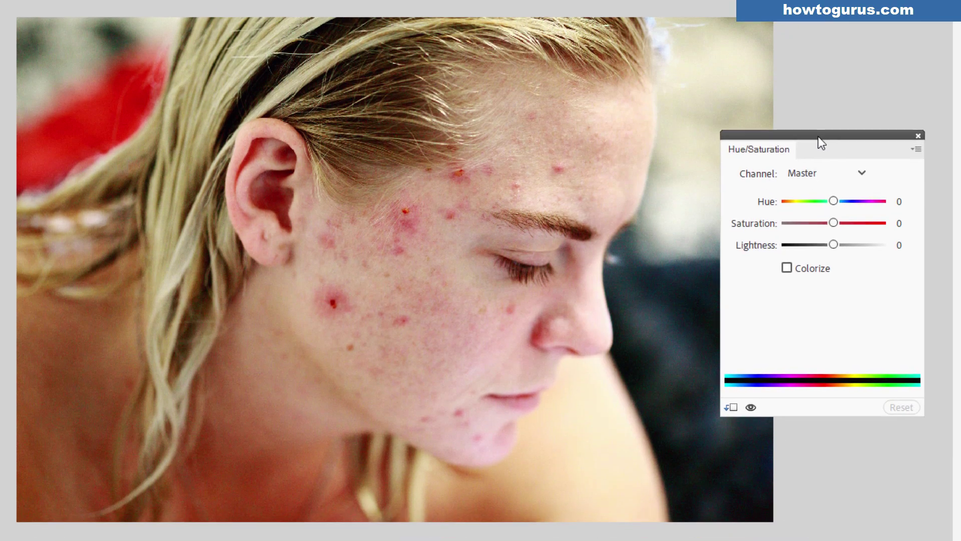
{"action": "left_click_drag", "start_coordinate": [818, 136], "coordinate": [816, 136]}
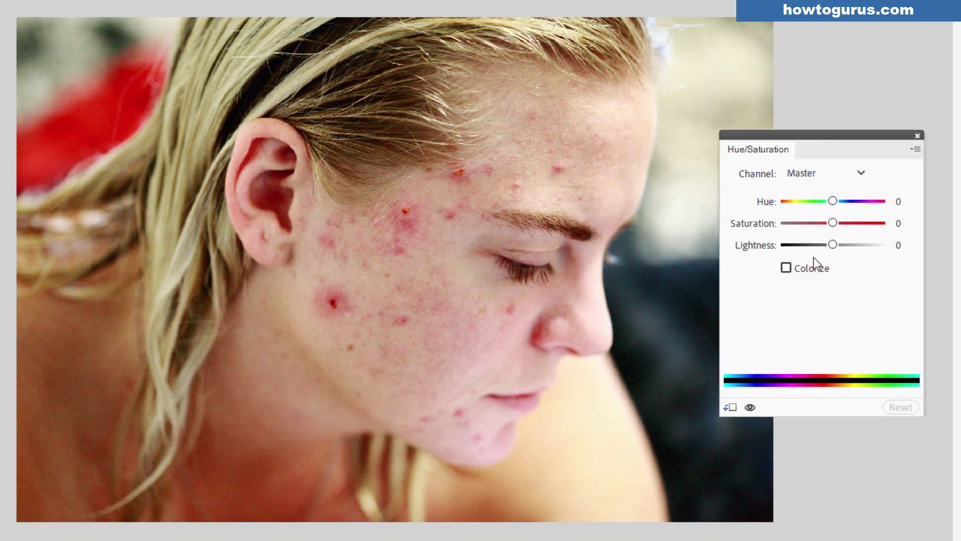
- Switch the adjustment to the Reds channel and sample a red blemish. Test the Hue slider, then reset Hue to 0
{"action": "left_click", "coordinate": [815, 175]}
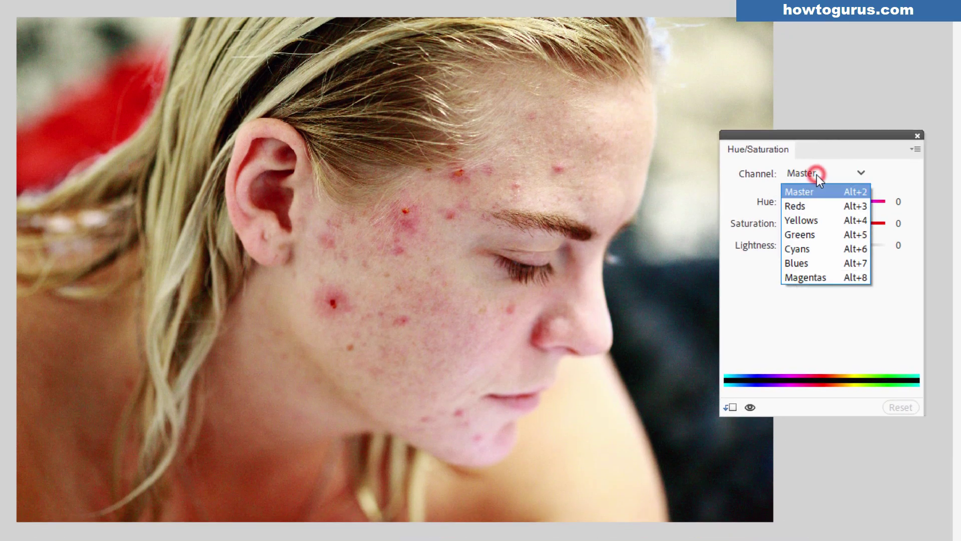
{"action": "left_click", "coordinate": [807, 206]}
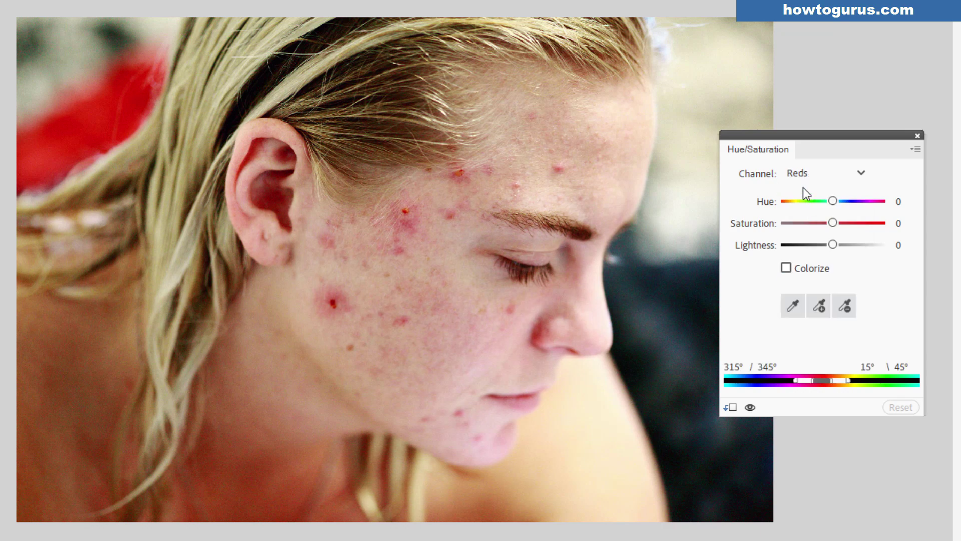
{"action": "left_click", "coordinate": [794, 307]}
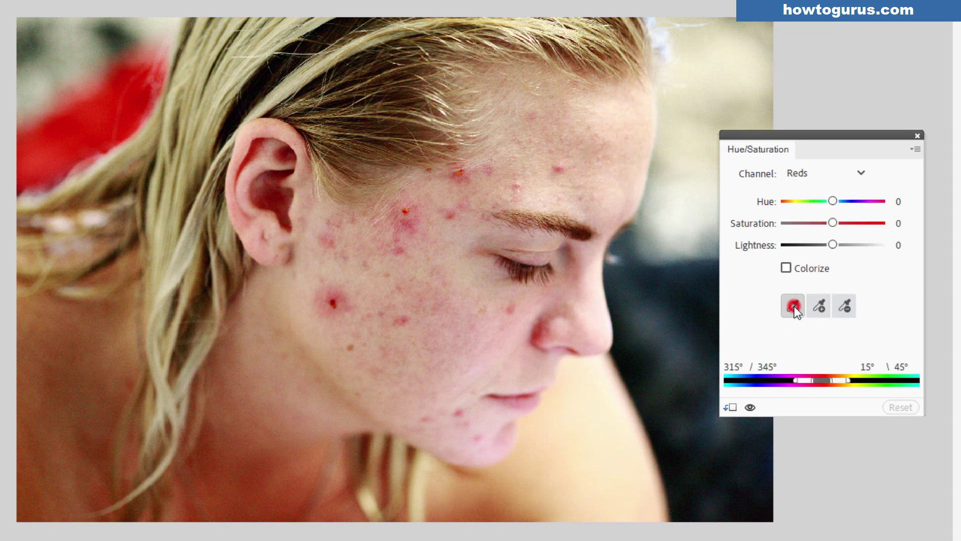
{"action": "left_click", "coordinate": [343, 298]}
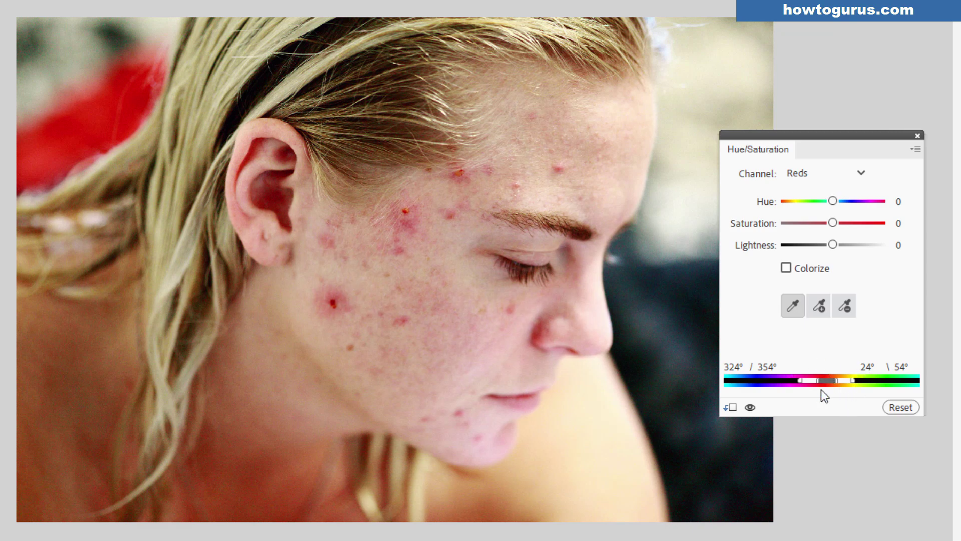
{"action": "left_click_drag", "start_coordinate": [836, 199], "coordinate": [846, 201]}
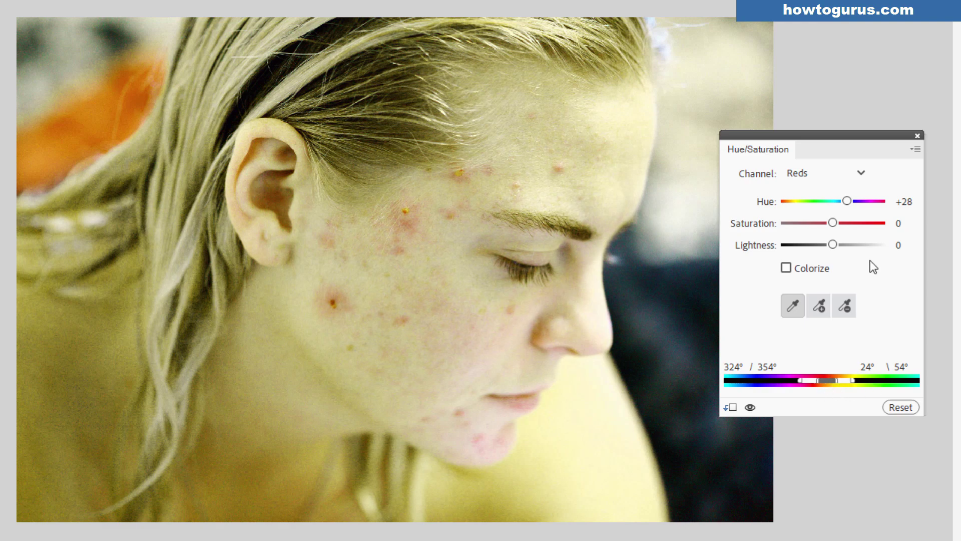
{"action": "left_click", "coordinate": [904, 201]}
{"action": "double_click", "coordinate": [903, 201]}
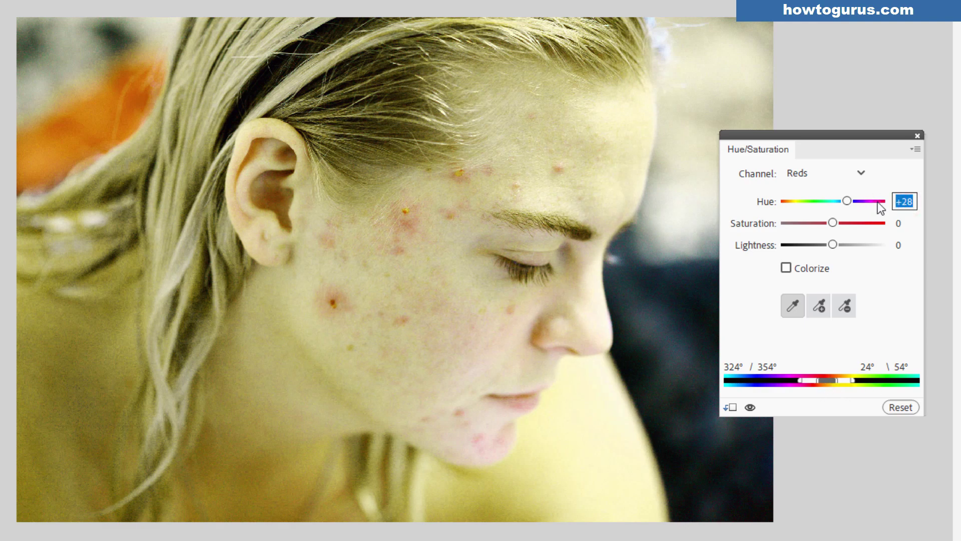
{"action": "type", "text": "0"}
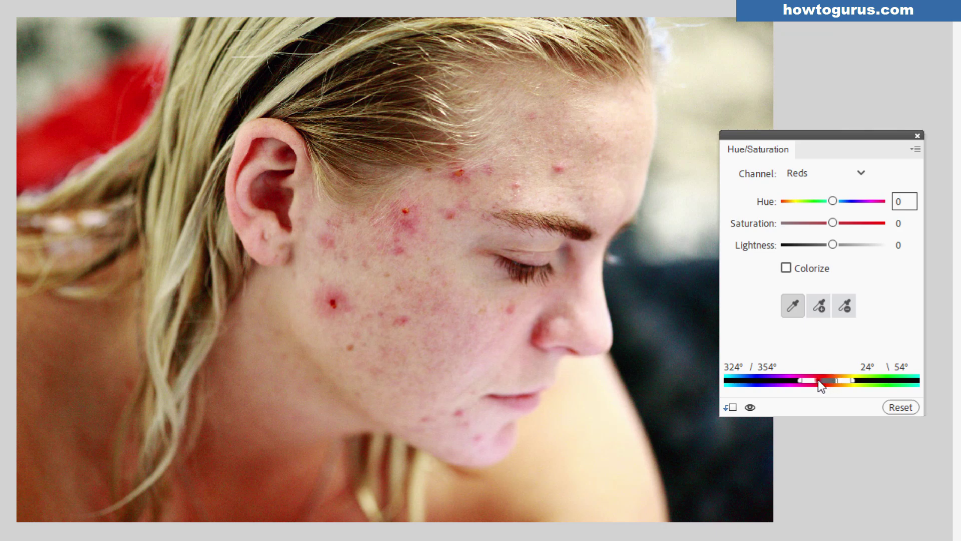
- Tighten the Reds range to 342°/4°–9°/19° and set Hue to +21
{"action": "mouse_move", "coordinate": [818, 381]}
{"action": "left_mouse_down"}
{"action": "mouse_move", "coordinate": [836, 379]}
{"action": "mouse_move", "coordinate": [802, 382]}
{"action": "mouse_move", "coordinate": [845, 379]}
{"action": "mouse_move", "coordinate": [804, 385]}
{"action": "left_mouse_up"}
{"action": "left_click_drag", "start_coordinate": [836, 198], "coordinate": [845, 200]}
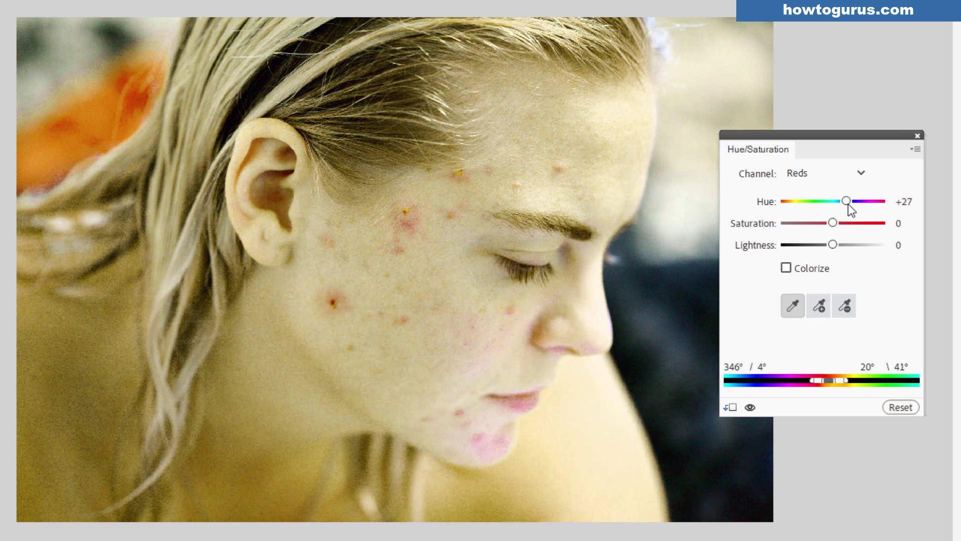
{"action": "left_click_drag", "start_coordinate": [848, 204], "coordinate": [844, 202]}
{"action": "mouse_move", "coordinate": [824, 382]}
{"action": "left_mouse_down"}
{"action": "mouse_move", "coordinate": [845, 381]}
{"action": "mouse_move", "coordinate": [820, 382]}
{"action": "left_mouse_up"}
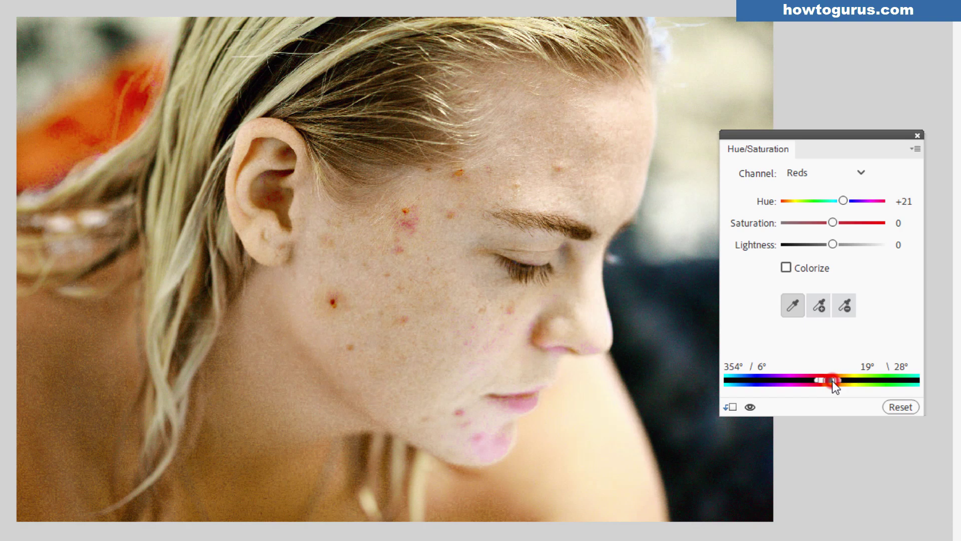
{"action": "left_click_drag", "start_coordinate": [831, 384], "coordinate": [828, 381]}
{"action": "left_click_drag", "start_coordinate": [923, 350], "coordinate": [960, 350]}
{"action": "left_click_drag", "start_coordinate": [885, 138], "coordinate": [824, 149]}
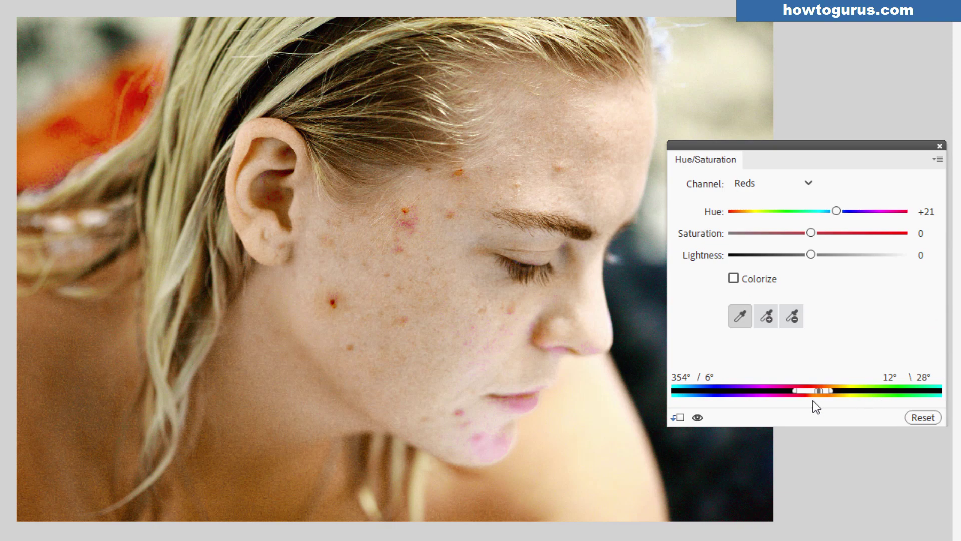
{"action": "mouse_move", "coordinate": [806, 394]}
{"action": "left_mouse_down"}
{"action": "mouse_move", "coordinate": [794, 392]}
{"action": "mouse_move", "coordinate": [837, 389]}
{"action": "mouse_move", "coordinate": [810, 391]}
{"action": "left_mouse_up"}
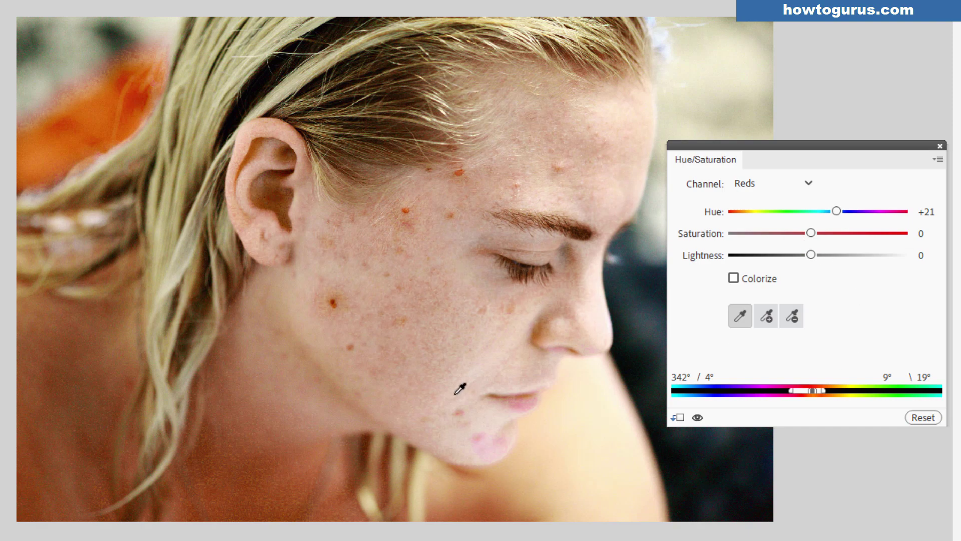
- Close the adjustment panel, make black the foreground colour and select the Brush tool
{"action": "left_click", "coordinate": [939, 146]}
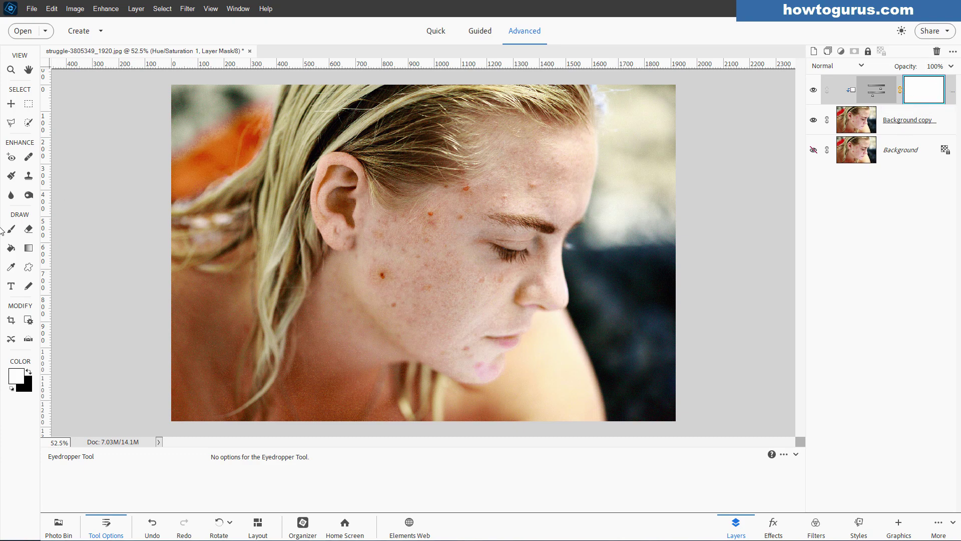
{"action": "left_click", "coordinate": [29, 372]}
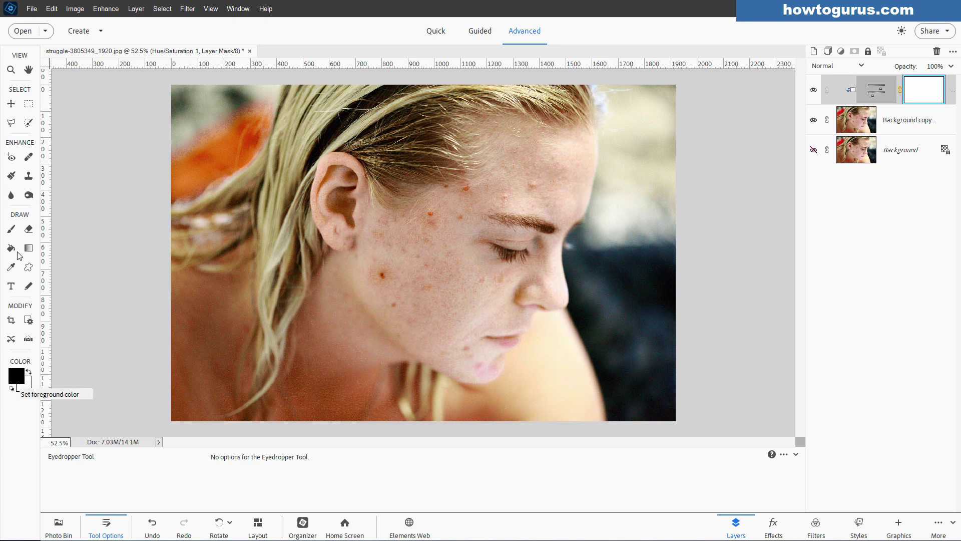
{"action": "left_click", "coordinate": [12, 229]}
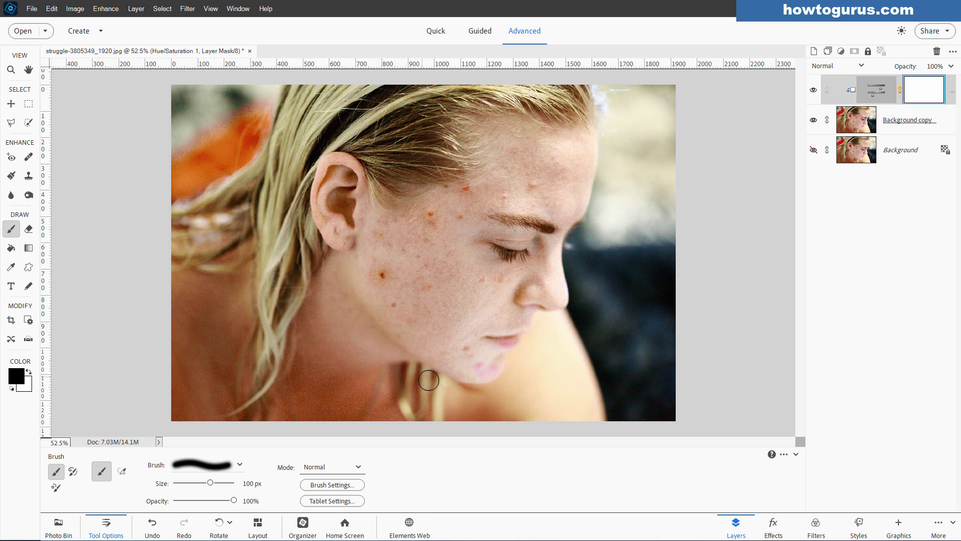
- Paint a black mask outline around the face from neck to hairline and ear
{"action": "left_click_drag", "start_coordinate": [440, 382], "coordinate": [423, 369]}
{"action": "left_click_drag", "start_coordinate": [582, 279], "coordinate": [615, 277]}
{"action": "mouse_move", "coordinate": [595, 221]}
{"action": "left_mouse_down"}
{"action": "mouse_move", "coordinate": [611, 208]}
{"action": "mouse_move", "coordinate": [593, 227]}
{"action": "left_mouse_up"}
{"action": "left_click_drag", "start_coordinate": [582, 105], "coordinate": [583, 103]}
{"action": "left_click_drag", "start_coordinate": [344, 262], "coordinate": [343, 273]}
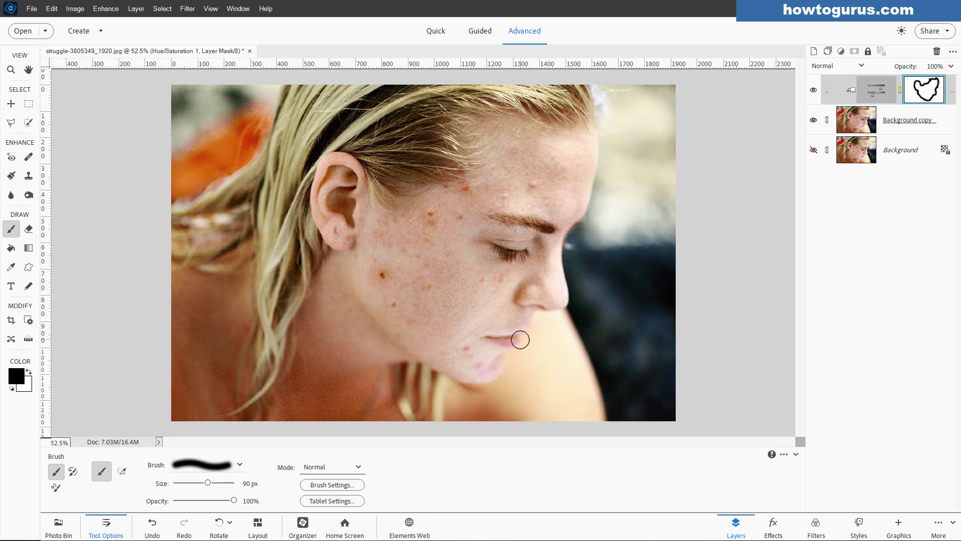
- With a smaller brush, mask the adjustment off the lips, nostril and inner and upper ear
{"action": "key", "text": "bracketleft"}
{"action": "left_click_drag", "start_coordinate": [514, 341], "coordinate": [502, 340]}
{"action": "left_click", "coordinate": [524, 335]}
{"action": "left_click_drag", "start_coordinate": [536, 308], "coordinate": [547, 317]}
{"action": "left_click_drag", "start_coordinate": [351, 224], "coordinate": [345, 197]}
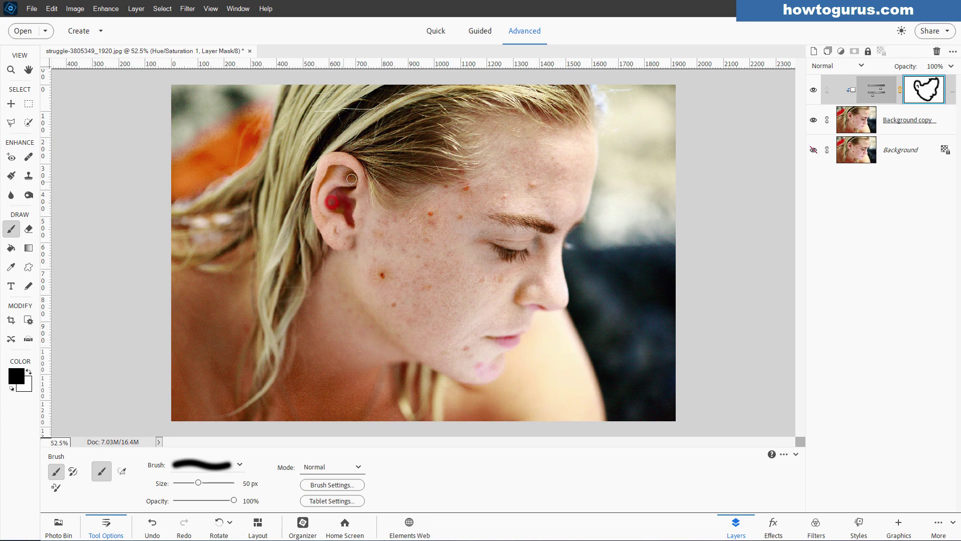
{"action": "left_click_drag", "start_coordinate": [317, 202], "coordinate": [326, 224]}
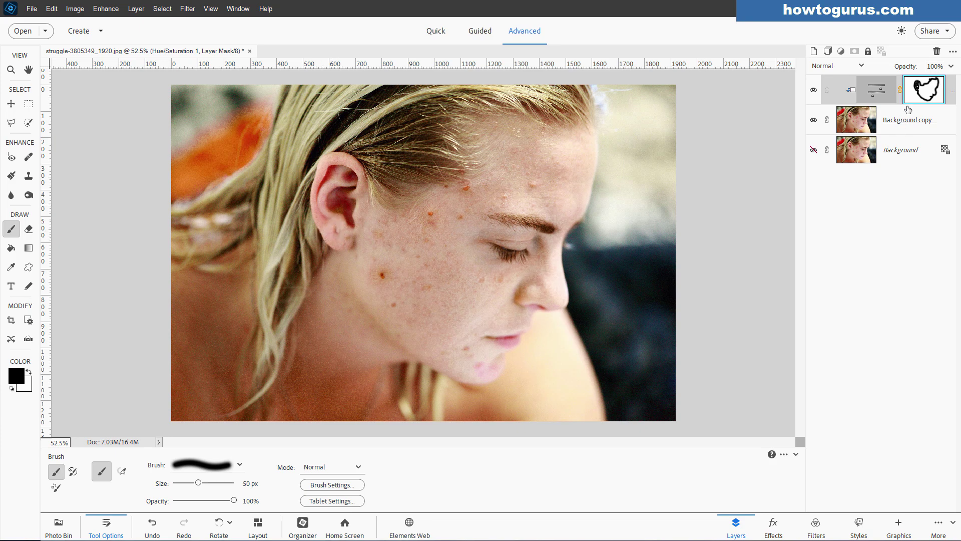
- Show the Hue/Saturation mask on the canvas and paint the inner ear fully black
{"action": "key", "text": "alt"}
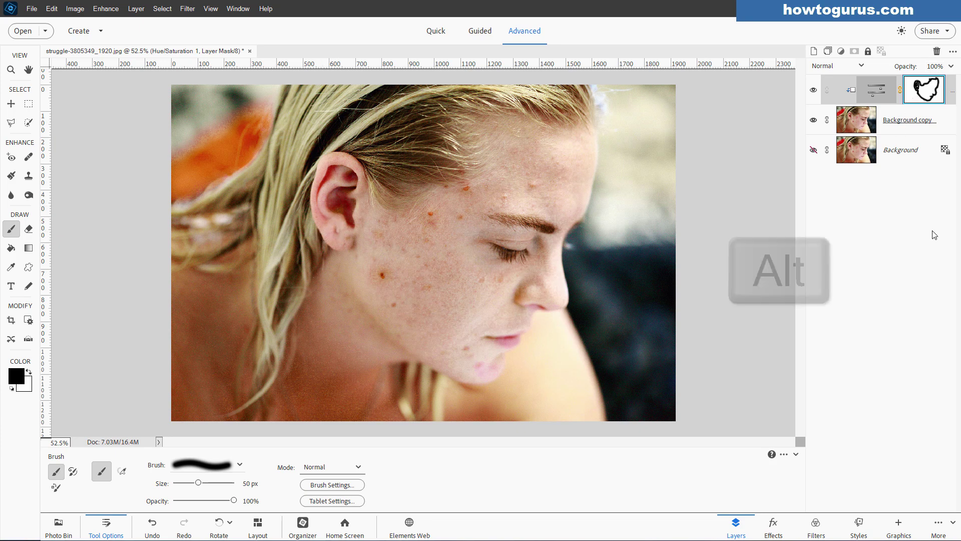
{"action": "left_click", "coordinate": [926, 93], "text": "alt"}
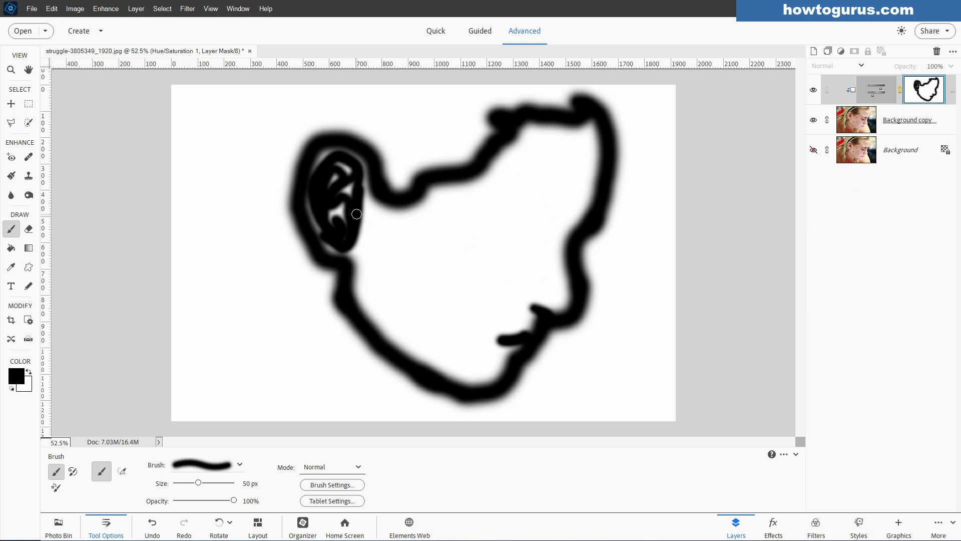
{"action": "mouse_move", "coordinate": [357, 214]}
{"action": "left_mouse_down"}
{"action": "mouse_move", "coordinate": [346, 200]}
{"action": "mouse_move", "coordinate": [344, 216]}
{"action": "left_mouse_up"}
{"action": "mouse_move", "coordinate": [339, 249]}
{"action": "left_mouse_down"}
{"action": "mouse_move", "coordinate": [322, 239]}
{"action": "mouse_move", "coordinate": [318, 212]}
{"action": "left_mouse_up"}
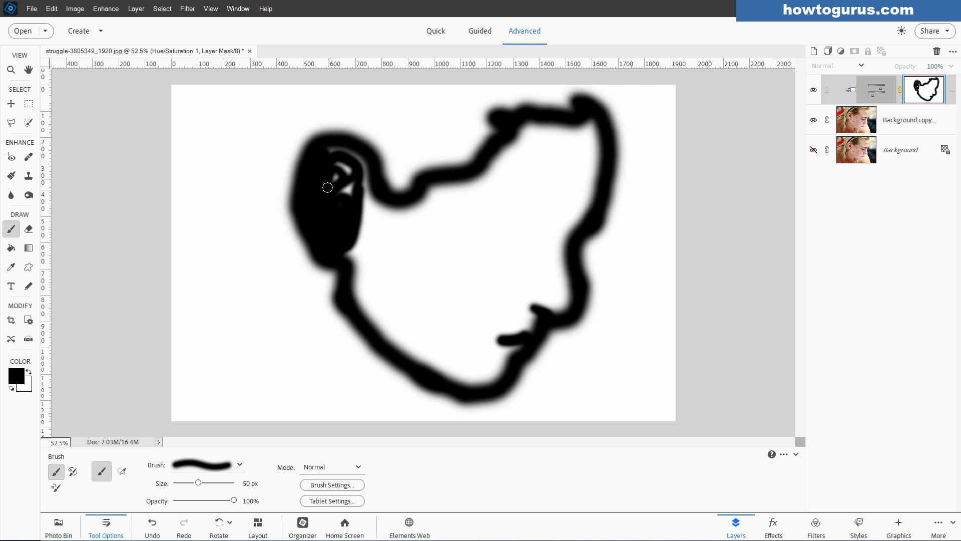
{"action": "mouse_move", "coordinate": [327, 187]}
{"action": "left_mouse_down"}
{"action": "mouse_move", "coordinate": [350, 175]}
{"action": "mouse_move", "coordinate": [341, 201]}
{"action": "mouse_move", "coordinate": [353, 188]}
{"action": "mouse_move", "coordinate": [358, 205]}
{"action": "mouse_move", "coordinate": [367, 183]}
{"action": "left_mouse_up"}
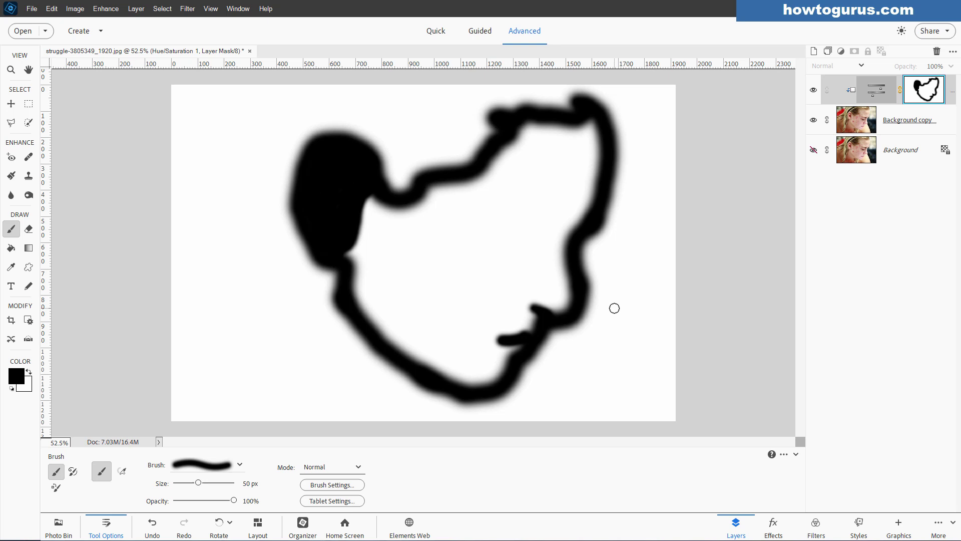
- Enlarge the brush to the 200 px soft preset and paint black on the mask's right side
{"action": "key", "text": "bracketright"}
{"action": "key", "text": "bracketright"}
{"action": "key", "text": "bracketright"}
{"action": "key", "text": "bracketright"}
{"action": "key", "text": "bracketright"}
{"action": "key", "text": "bracketright"}
{"action": "key", "text": "bracketright"}
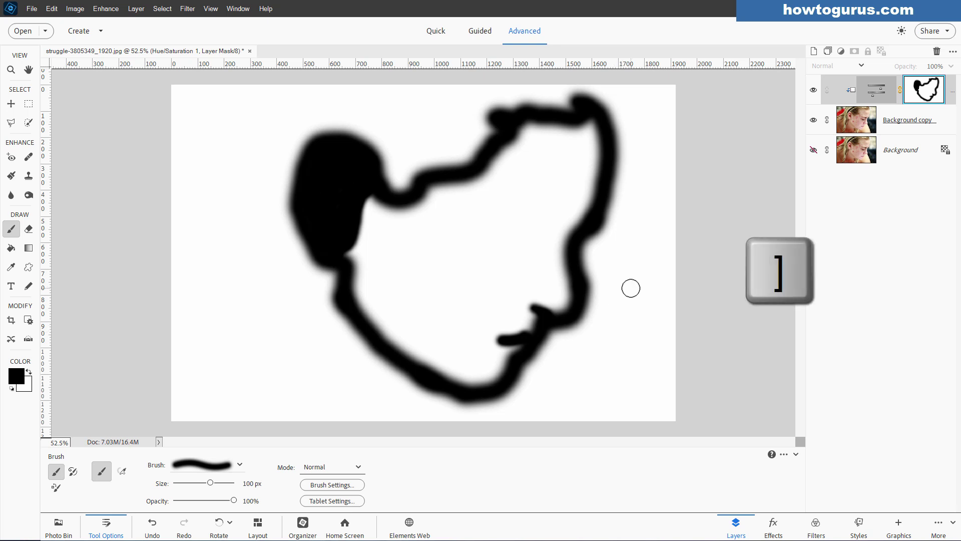
{"action": "key", "text": "bracketright"}
{"action": "mouse_move", "coordinate": [629, 249]}
{"action": "left_mouse_down"}
{"action": "mouse_move", "coordinate": [619, 322]}
{"action": "mouse_move", "coordinate": [598, 260]}
{"action": "left_mouse_up"}
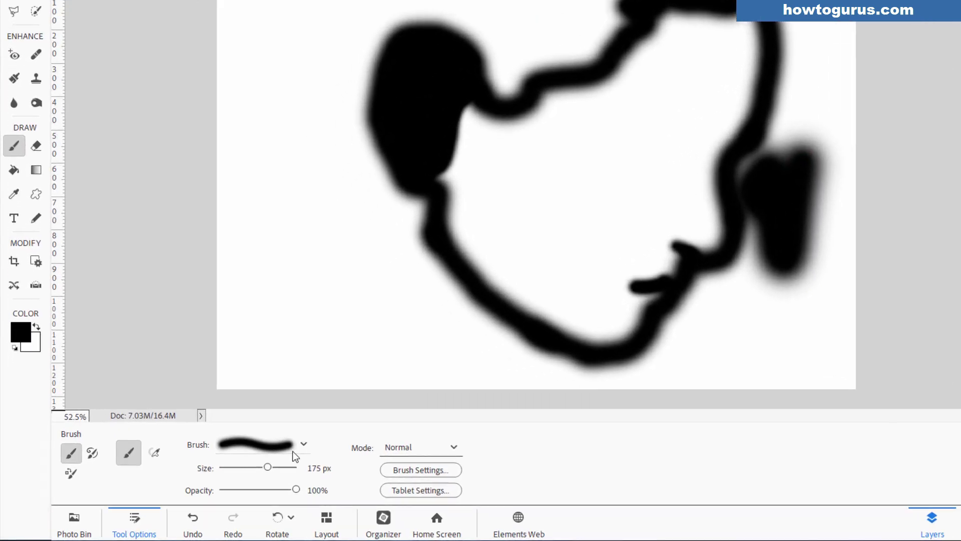
{"action": "left_click", "coordinate": [303, 443]}
{"action": "scroll", "coordinate": [324, 370], "scroll_direction": "down", "scroll_amount": 6}
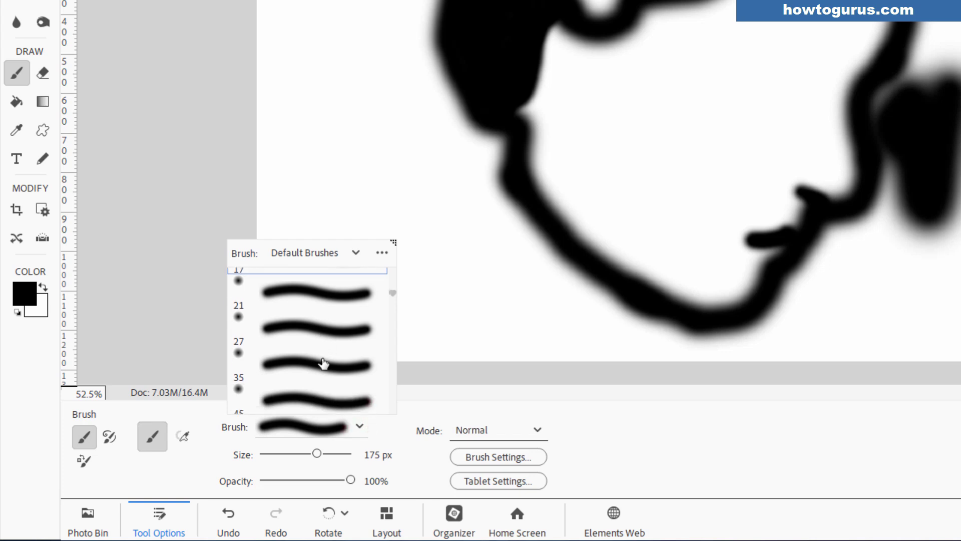
{"action": "left_click", "coordinate": [322, 364]}
{"action": "left_click_drag", "start_coordinate": [877, 304], "coordinate": [908, 303]}
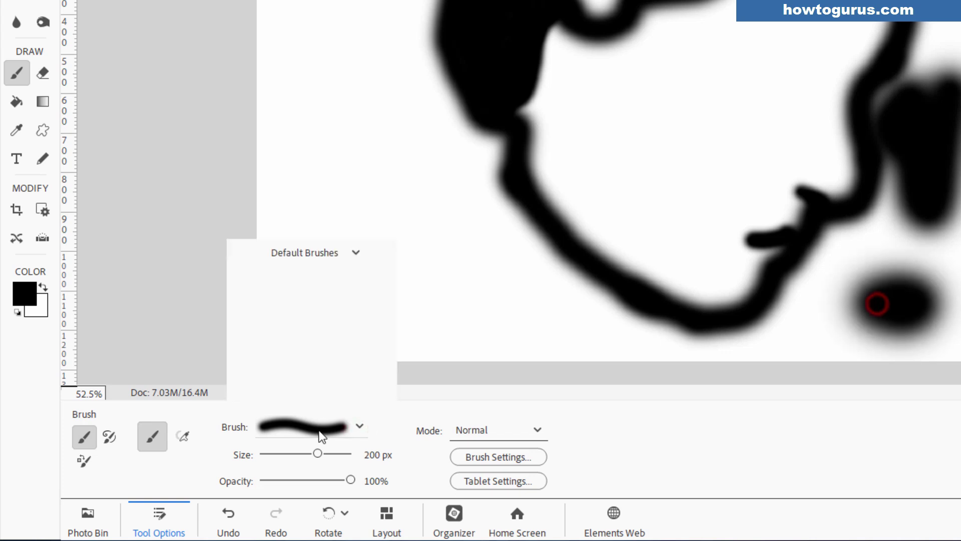
- Enable airbrush, set brush size to 200, and paint the lower-right mask areas black
{"action": "left_click", "coordinate": [322, 435]}
{"action": "scroll", "coordinate": [310, 340], "scroll_direction": "down", "scroll_amount": 3}
{"action": "left_click", "coordinate": [305, 315]}
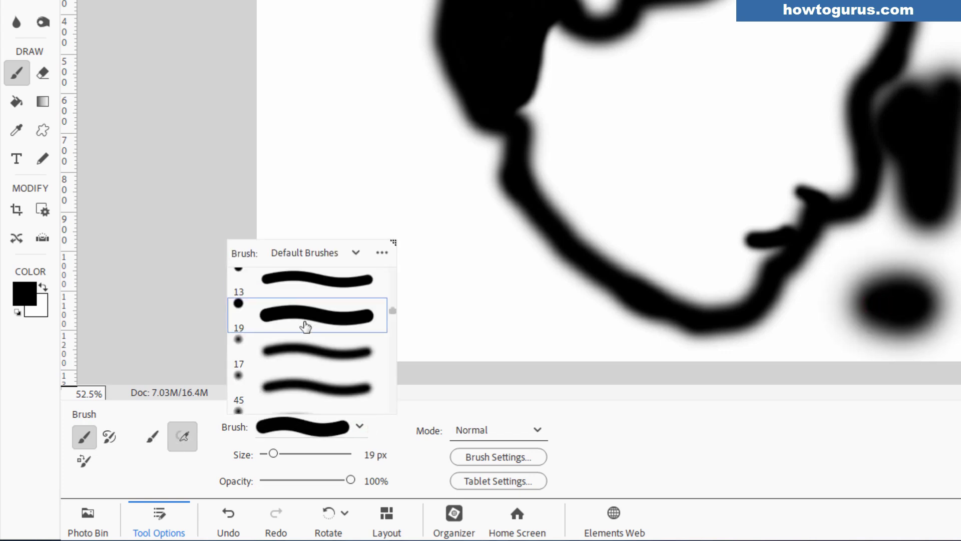
{"action": "left_click", "coordinate": [374, 454]}
{"action": "type", "text": "200"}
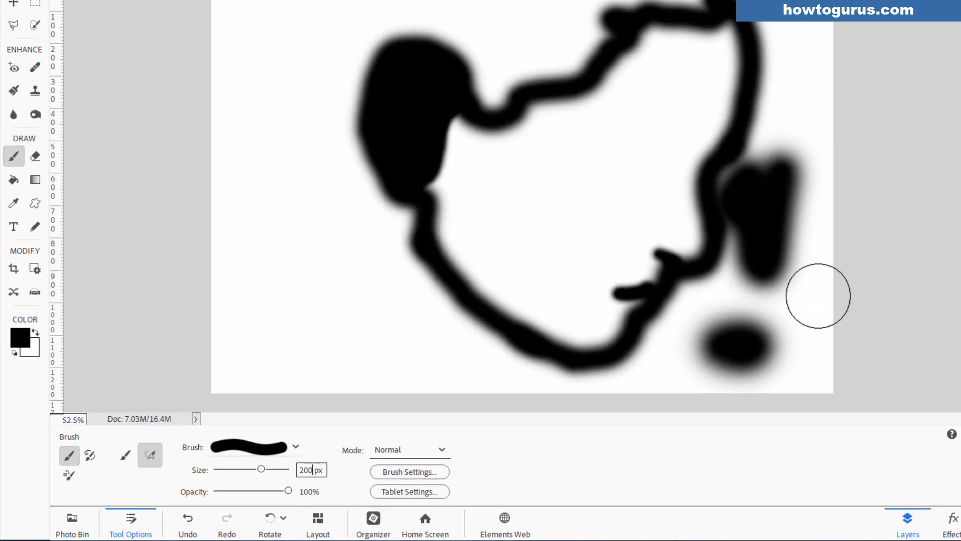
{"action": "mouse_move", "coordinate": [806, 265]}
{"action": "left_mouse_down"}
{"action": "mouse_move", "coordinate": [748, 363]}
{"action": "mouse_move", "coordinate": [749, 283]}
{"action": "left_mouse_up"}
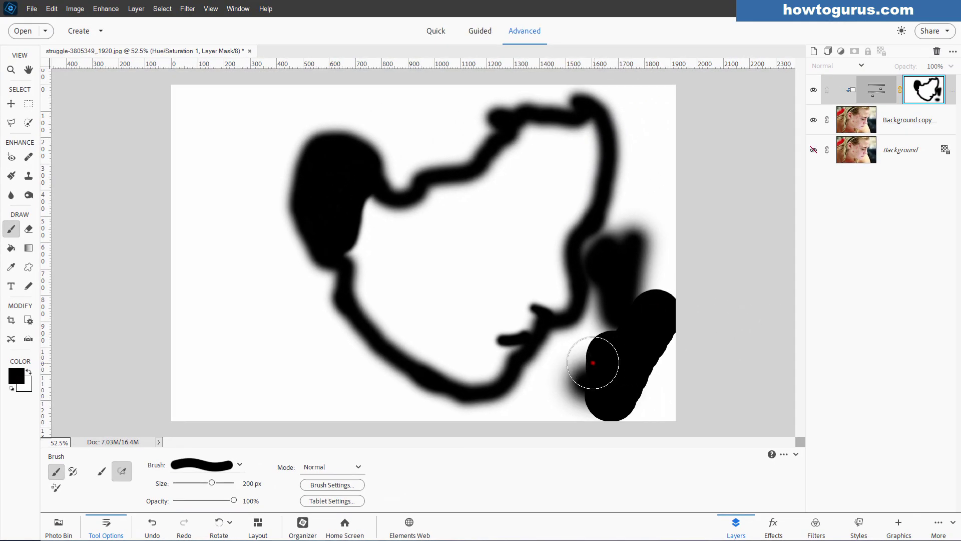
{"action": "left_click_drag", "start_coordinate": [730, 320], "coordinate": [710, 301]}
{"action": "mouse_move", "coordinate": [576, 347]}
{"action": "left_mouse_down"}
{"action": "mouse_move", "coordinate": [610, 297]}
{"action": "mouse_move", "coordinate": [603, 253]}
{"action": "mouse_move", "coordinate": [614, 236]}
{"action": "mouse_move", "coordinate": [623, 244]}
{"action": "mouse_move", "coordinate": [616, 235]}
{"action": "mouse_move", "coordinate": [634, 189]}
{"action": "mouse_move", "coordinate": [633, 264]}
{"action": "mouse_move", "coordinate": [652, 278]}
{"action": "mouse_move", "coordinate": [661, 224]}
{"action": "mouse_move", "coordinate": [659, 344]}
{"action": "mouse_move", "coordinate": [652, 382]}
{"action": "mouse_move", "coordinate": [626, 406]}
{"action": "mouse_move", "coordinate": [642, 412]}
{"action": "mouse_move", "coordinate": [672, 399]}
{"action": "mouse_move", "coordinate": [591, 385]}
{"action": "mouse_move", "coordinate": [567, 349]}
{"action": "mouse_move", "coordinate": [518, 410]}
{"action": "mouse_move", "coordinate": [581, 412]}
{"action": "mouse_move", "coordinate": [452, 420]}
{"action": "mouse_move", "coordinate": [353, 356]}
{"action": "mouse_move", "coordinate": [319, 280]}
{"action": "mouse_move", "coordinate": [296, 285]}
{"action": "mouse_move", "coordinate": [286, 167]}
{"action": "mouse_move", "coordinate": [277, 196]}
{"action": "mouse_move", "coordinate": [356, 148]}
{"action": "mouse_move", "coordinate": [400, 168]}
{"action": "mouse_move", "coordinate": [466, 144]}
{"action": "mouse_move", "coordinate": [510, 83]}
{"action": "mouse_move", "coordinate": [596, 81]}
{"action": "mouse_move", "coordinate": [575, 90]}
{"action": "mouse_move", "coordinate": [624, 97]}
{"action": "mouse_move", "coordinate": [632, 197]}
{"action": "mouse_move", "coordinate": [667, 93]}
{"action": "mouse_move", "coordinate": [669, 210]}
{"action": "mouse_move", "coordinate": [599, 82]}
{"action": "mouse_move", "coordinate": [457, 94]}
{"action": "mouse_move", "coordinate": [245, 158]}
{"action": "mouse_move", "coordinate": [373, 129]}
{"action": "mouse_move", "coordinate": [266, 103]}
{"action": "mouse_move", "coordinate": [193, 107]}
{"action": "mouse_move", "coordinate": [142, 207]}
{"action": "mouse_move", "coordinate": [175, 240]}
{"action": "mouse_move", "coordinate": [204, 154]}
{"action": "mouse_move", "coordinate": [246, 184]}
{"action": "mouse_move", "coordinate": [261, 337]}
{"action": "mouse_move", "coordinate": [230, 380]}
{"action": "mouse_move", "coordinate": [189, 323]}
{"action": "mouse_move", "coordinate": [218, 441]}
{"action": "mouse_move", "coordinate": [294, 378]}
{"action": "mouse_move", "coordinate": [292, 333]}
{"action": "mouse_move", "coordinate": [391, 436]}
{"action": "left_mouse_up"}
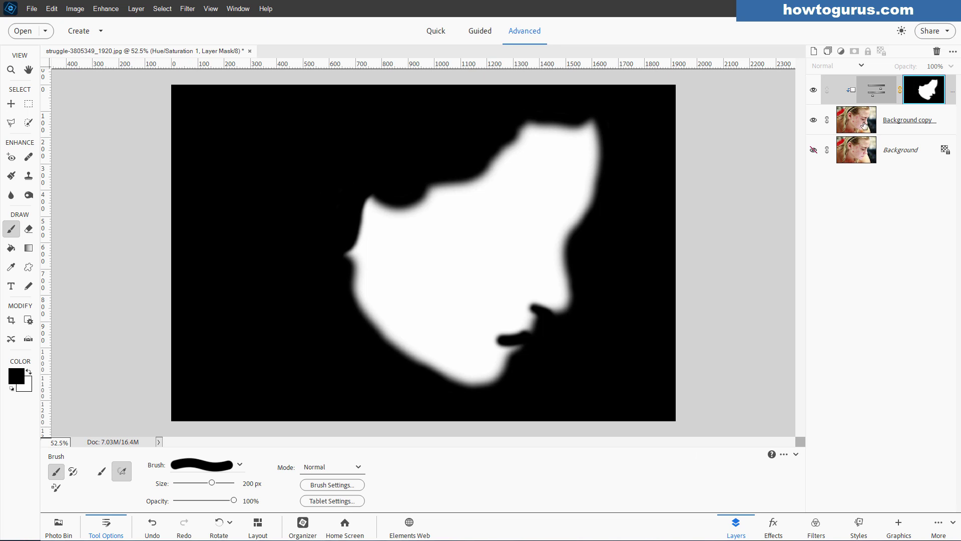
- Select Background copy to leave mask view and choose the Spot Healing Brush. Then target the Hue/Saturation layer
{"action": "left_click", "coordinate": [858, 124]}
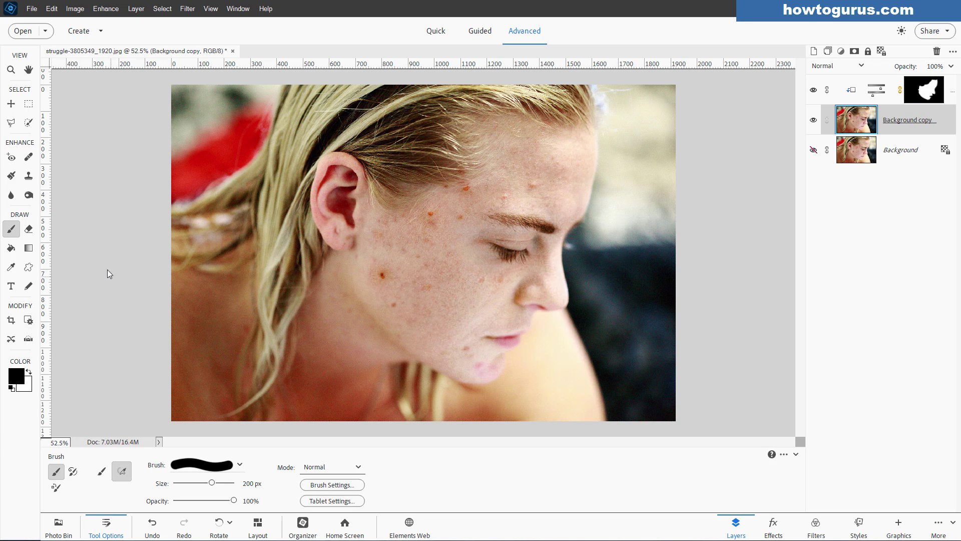
{"action": "left_click", "coordinate": [29, 158]}
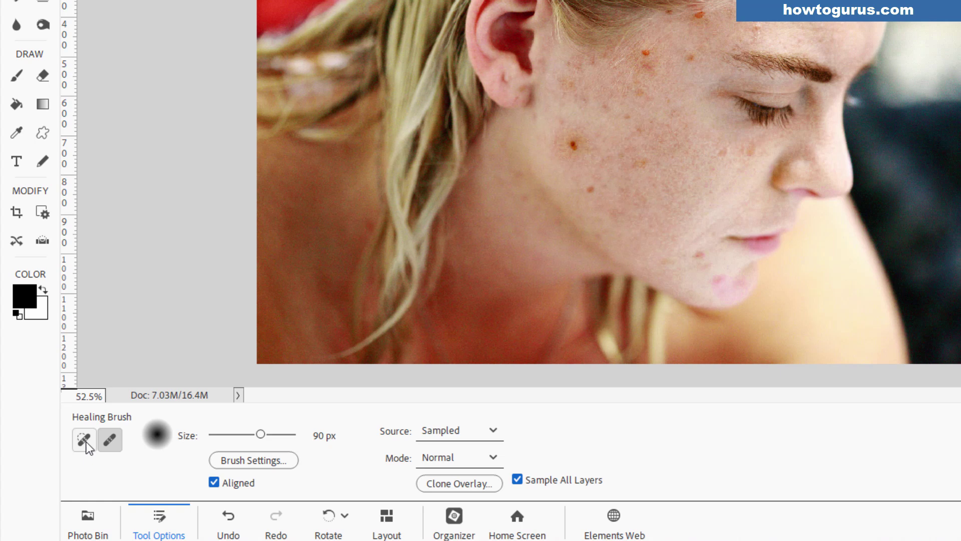
{"action": "left_click", "coordinate": [56, 471]}
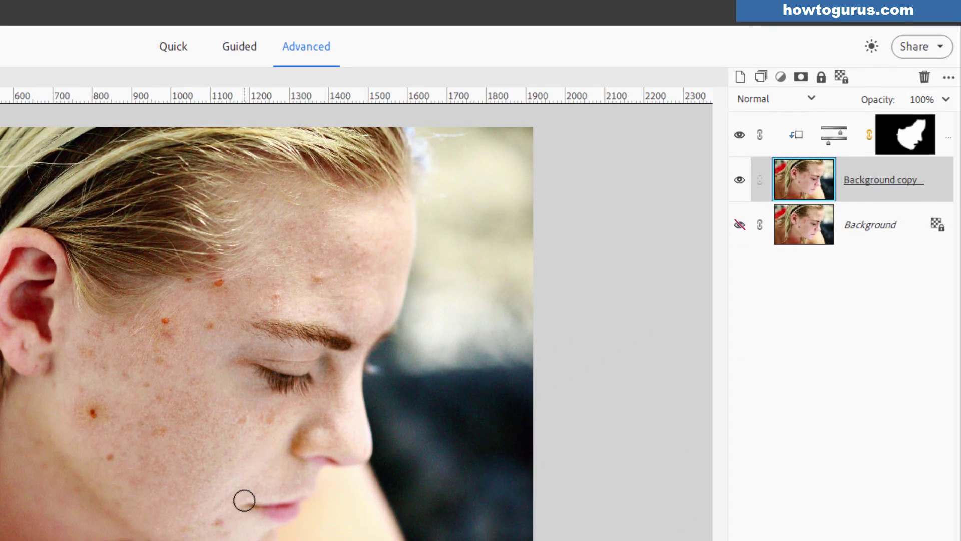
{"action": "left_click", "coordinate": [821, 124]}
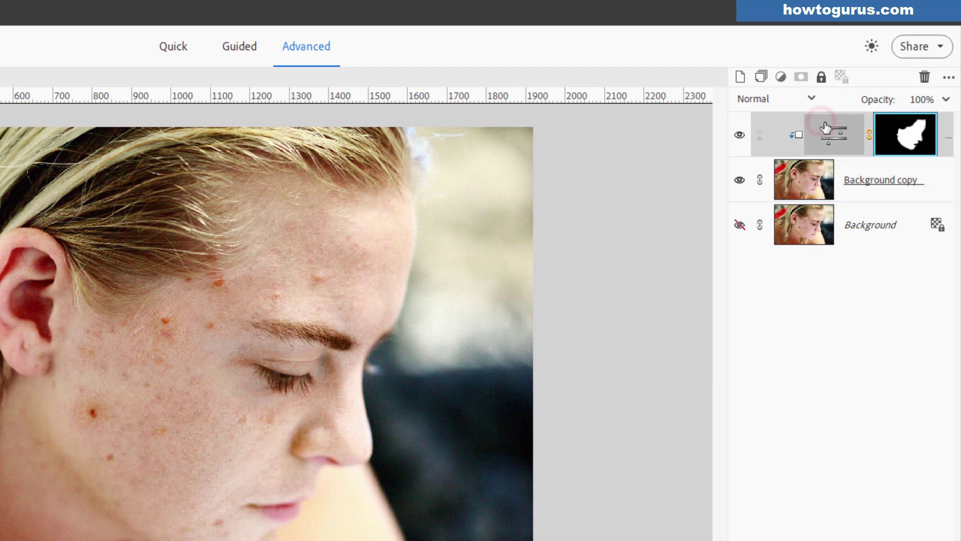
- Add an empty Layer 1 and spot-heal the red blemishes on the cheek
{"action": "left_click", "coordinate": [740, 77]}
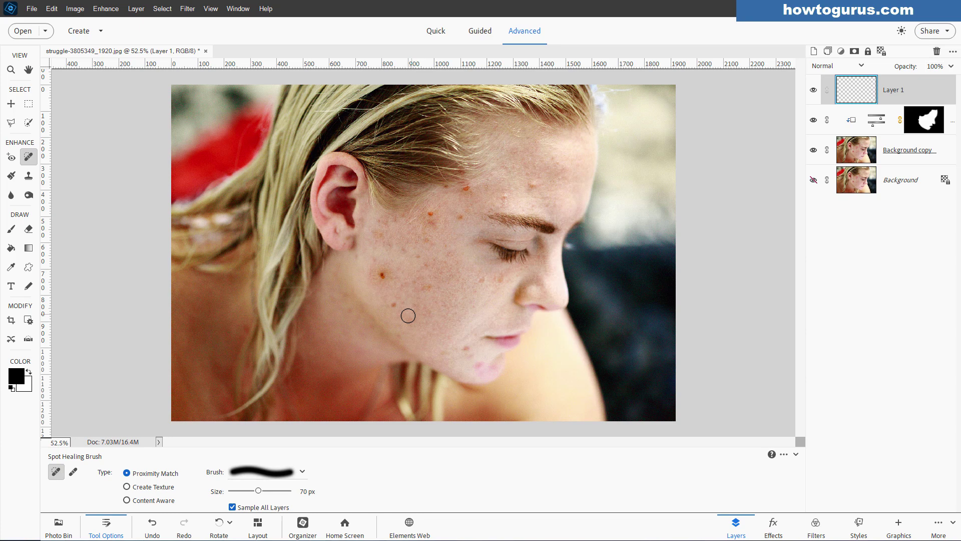
{"action": "left_click", "coordinate": [393, 305]}
{"action": "left_click", "coordinate": [391, 307]}
{"action": "left_click", "coordinate": [403, 302]}
{"action": "left_click", "coordinate": [429, 287]}
{"action": "left_click", "coordinate": [402, 286]}
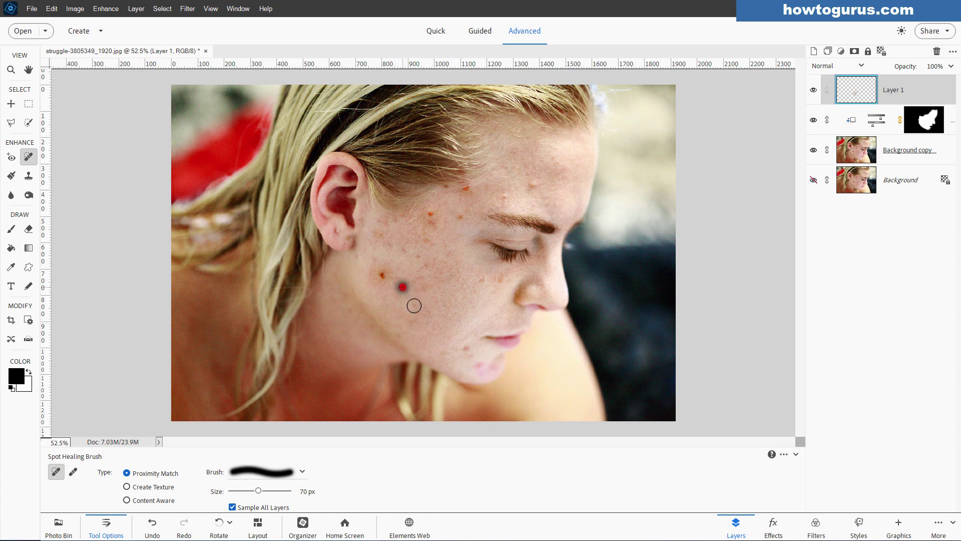
{"action": "left_click", "coordinate": [420, 260]}
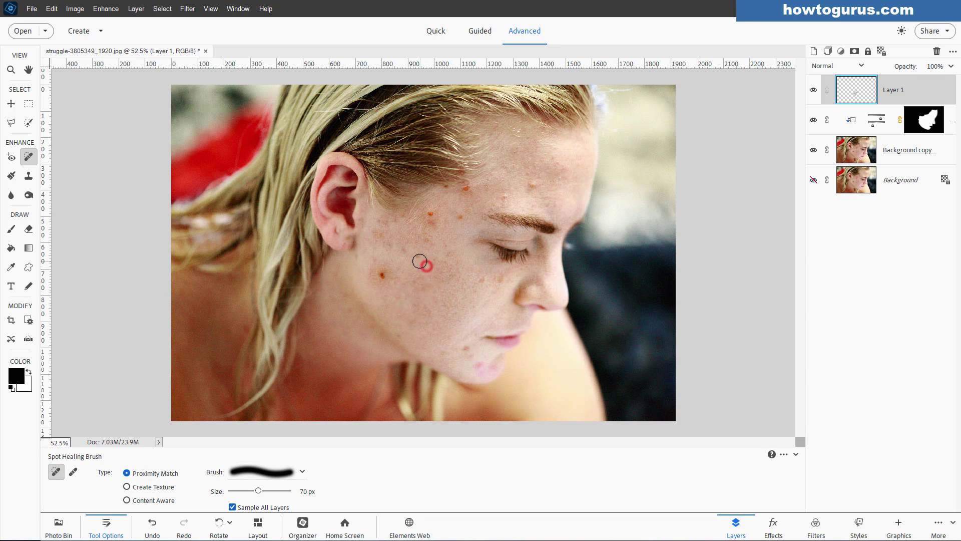
{"action": "left_click", "coordinate": [482, 281]}
{"action": "left_click_drag", "start_coordinate": [498, 277], "coordinate": [498, 294]}
- Spot-heal the spots on the chin, lower cheek and mid cheek
{"action": "left_click_drag", "start_coordinate": [468, 345], "coordinate": [472, 355]}
{"action": "left_click", "coordinate": [480, 366]}
{"action": "left_click", "coordinate": [461, 347]}
{"action": "left_click", "coordinate": [476, 367]}
{"action": "left_click", "coordinate": [495, 368]}
{"action": "left_click", "coordinate": [441, 351]}
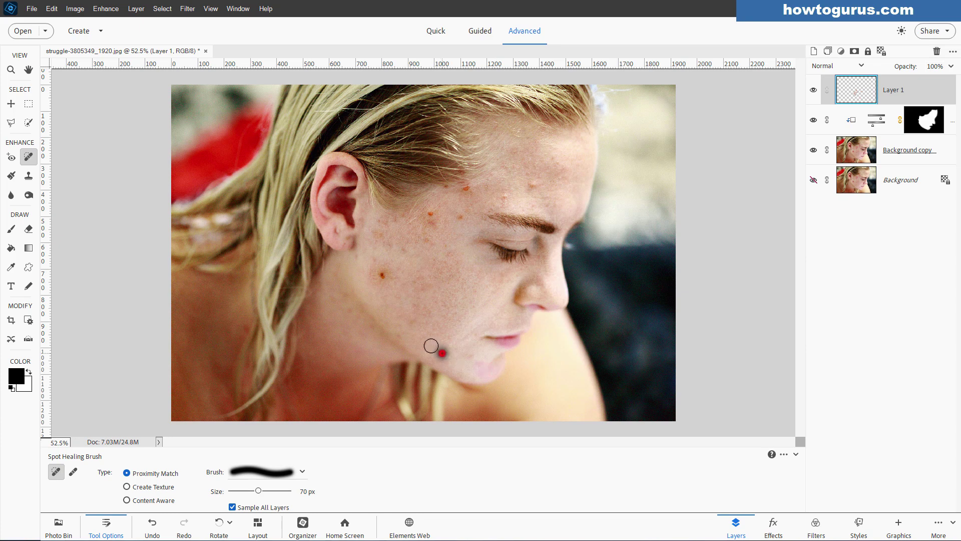
{"action": "left_click", "coordinate": [411, 322]}
{"action": "left_click", "coordinate": [416, 301]}
{"action": "left_click", "coordinate": [397, 299]}
- Spot-heal the freckles on the upper cheek and the spots near the ear
{"action": "left_click", "coordinate": [404, 249]}
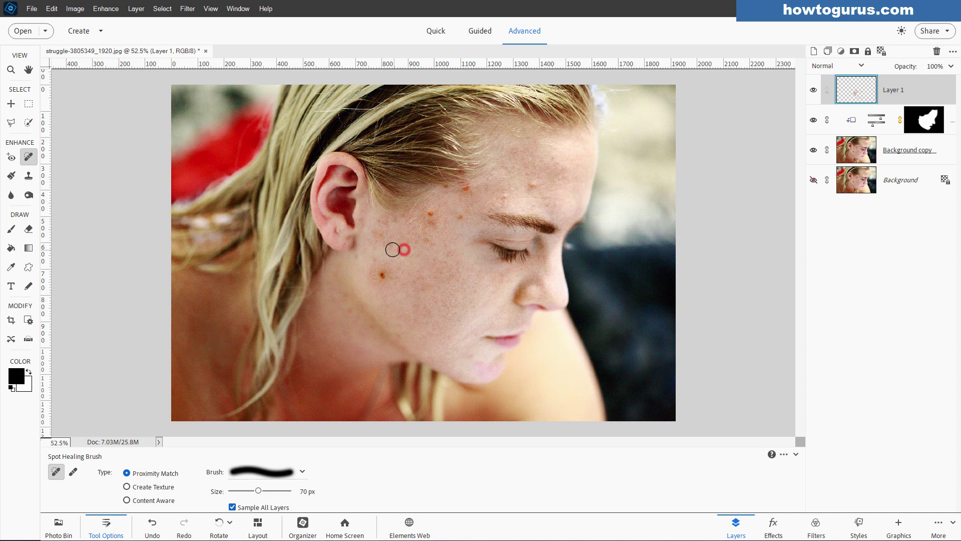
{"action": "left_click", "coordinate": [389, 246]}
{"action": "left_click", "coordinate": [376, 235]}
{"action": "left_click", "coordinate": [373, 252]}
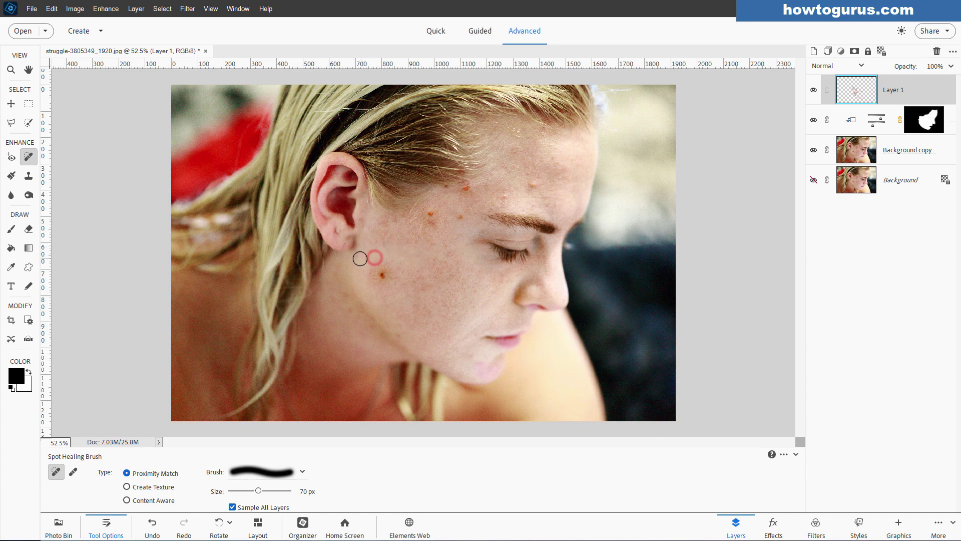
{"action": "left_click", "coordinate": [358, 258]}
{"action": "left_click", "coordinate": [455, 248]}
{"action": "left_click", "coordinate": [441, 247]}
{"action": "left_click", "coordinate": [455, 261]}
- Spot-heal the freckles and red spots on the temple
{"action": "left_click", "coordinate": [431, 217]}
{"action": "left_click", "coordinate": [461, 218]}
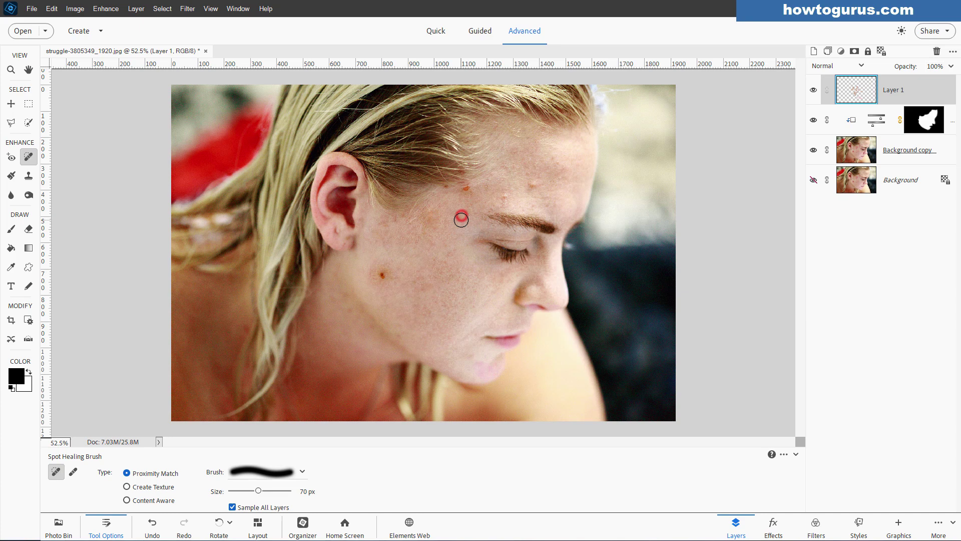
{"action": "left_click", "coordinate": [465, 189]}
{"action": "left_click", "coordinate": [470, 188]}
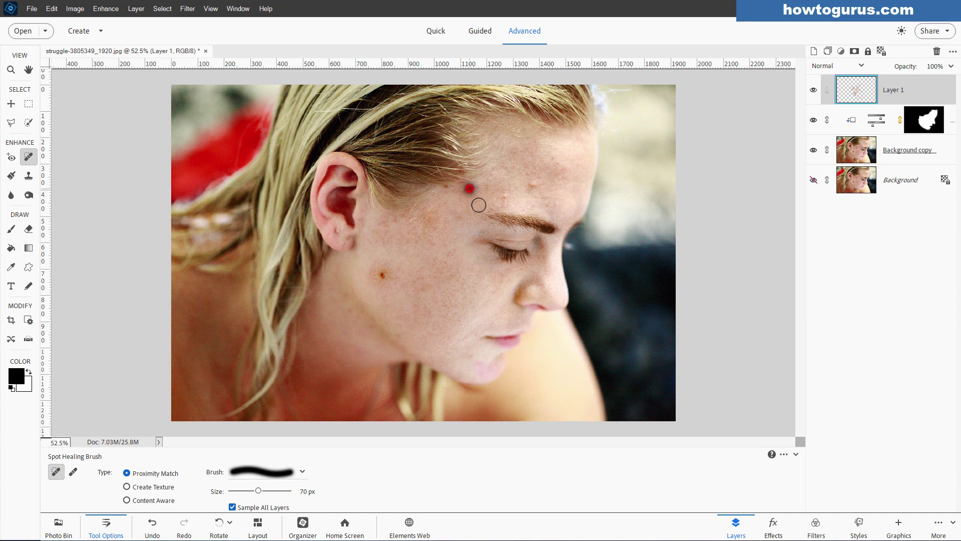
{"action": "left_click", "coordinate": [448, 191]}
- Spot-heal the freckles and spots across the forehead and above the eyebrow
{"action": "left_click", "coordinate": [505, 197]}
{"action": "left_click", "coordinate": [533, 186]}
{"action": "left_click", "coordinate": [545, 201]}
{"action": "left_click", "coordinate": [536, 205]}
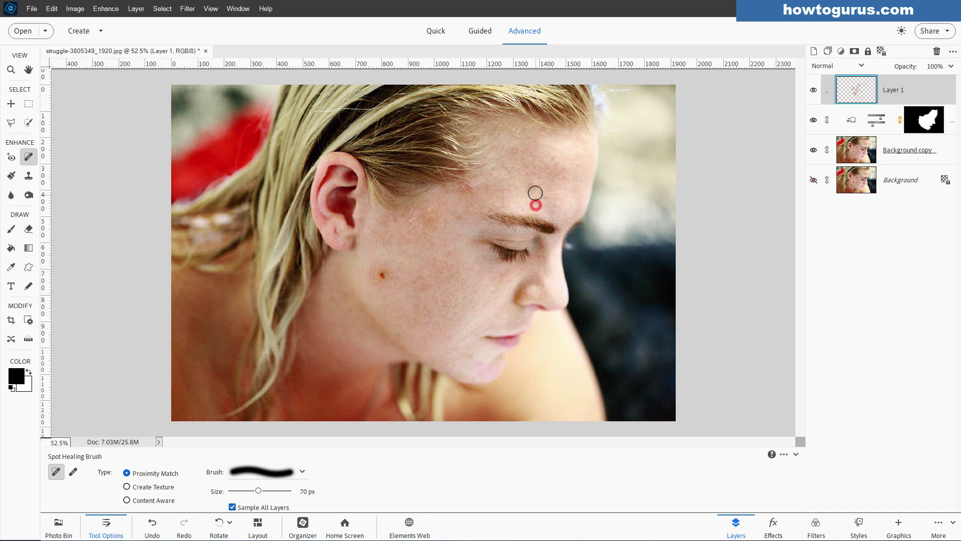
{"action": "left_click", "coordinate": [518, 153]}
{"action": "left_click", "coordinate": [553, 161]}
{"action": "left_click", "coordinate": [555, 202]}
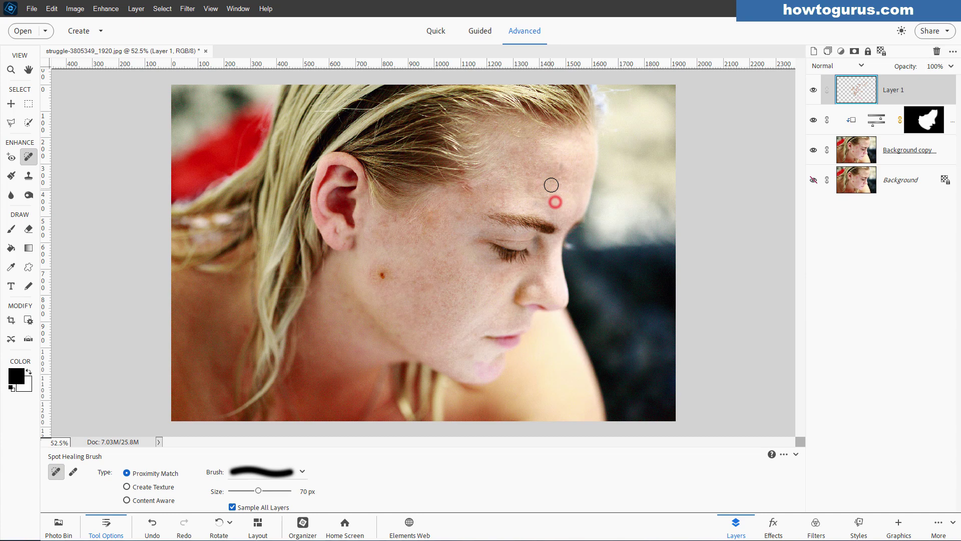
{"action": "left_click", "coordinate": [561, 165]}
{"action": "left_click", "coordinate": [537, 203]}
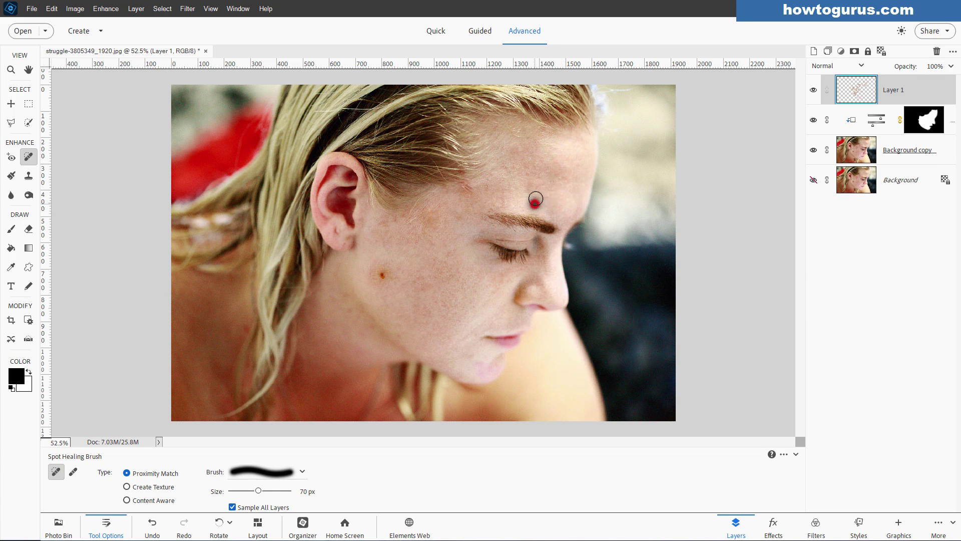
- Spot-heal the remaining leftover spots on the cheek and near the temple
{"action": "left_click", "coordinate": [430, 244]}
{"action": "left_click", "coordinate": [457, 218]}
{"action": "left_click", "coordinate": [420, 304]}
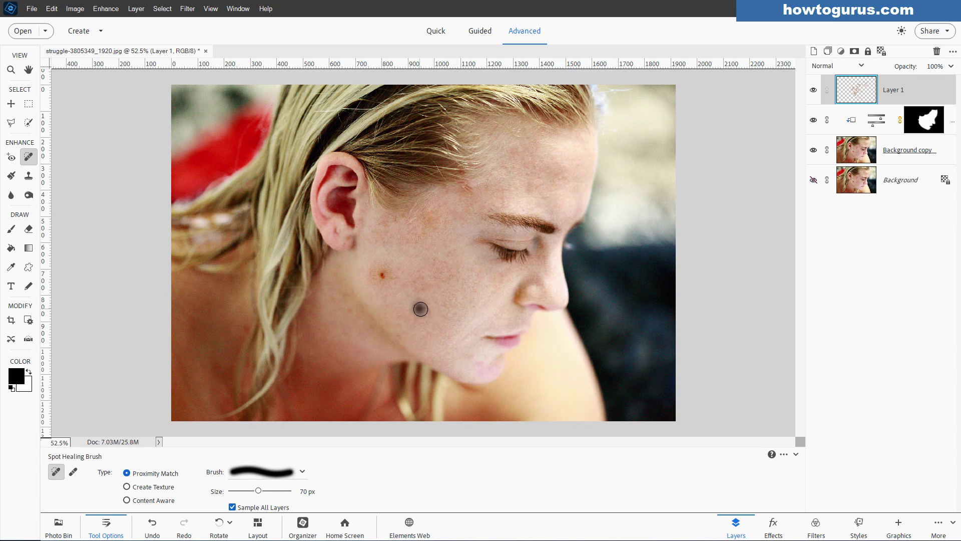
{"action": "left_click", "coordinate": [440, 273]}
{"action": "left_click", "coordinate": [458, 281]}
{"action": "left_click", "coordinate": [417, 283]}
- Heal the dark blemish below the ear with the Healing Brush, sampling clean cheek skin
{"action": "left_click", "coordinate": [75, 470]}
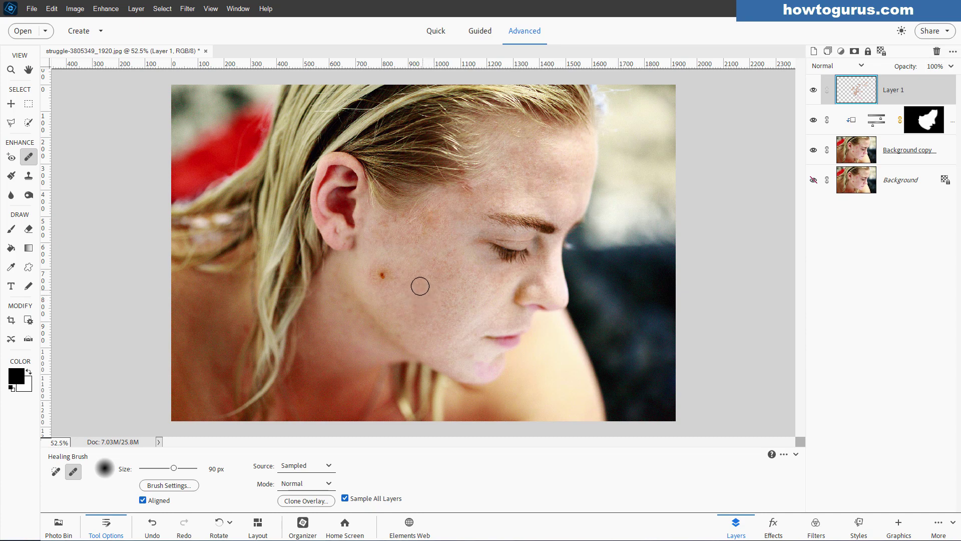
{"action": "key", "text": "alt"}
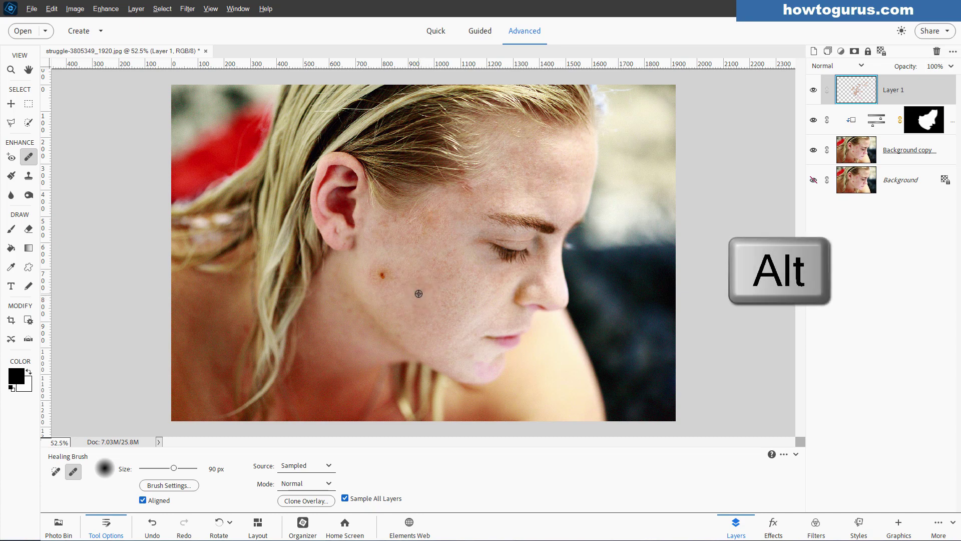
{"action": "left_click", "coordinate": [422, 294], "text": "alt"}
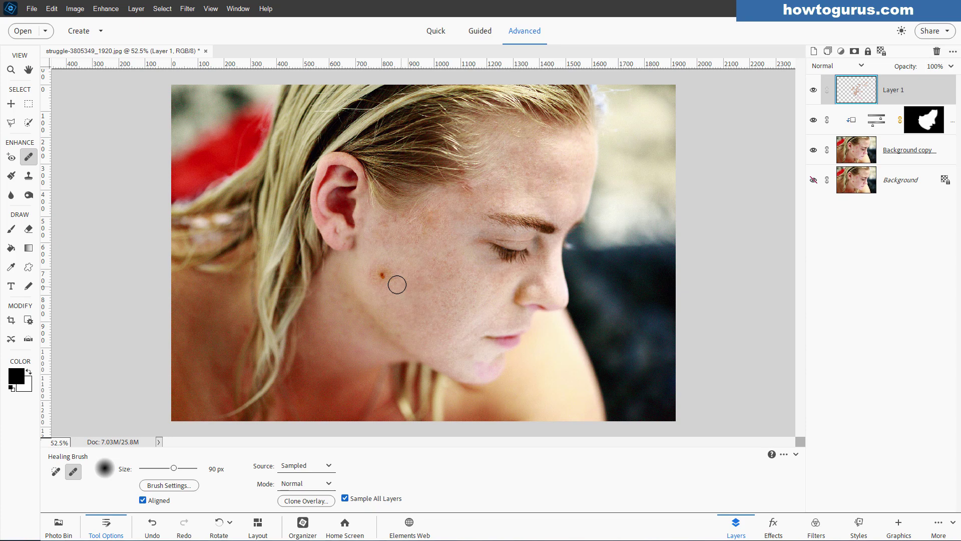
{"action": "left_click", "coordinate": [385, 276]}
{"action": "left_click_drag", "start_coordinate": [393, 272], "coordinate": [389, 258]}
{"action": "left_click", "coordinate": [443, 248], "text": "alt"}
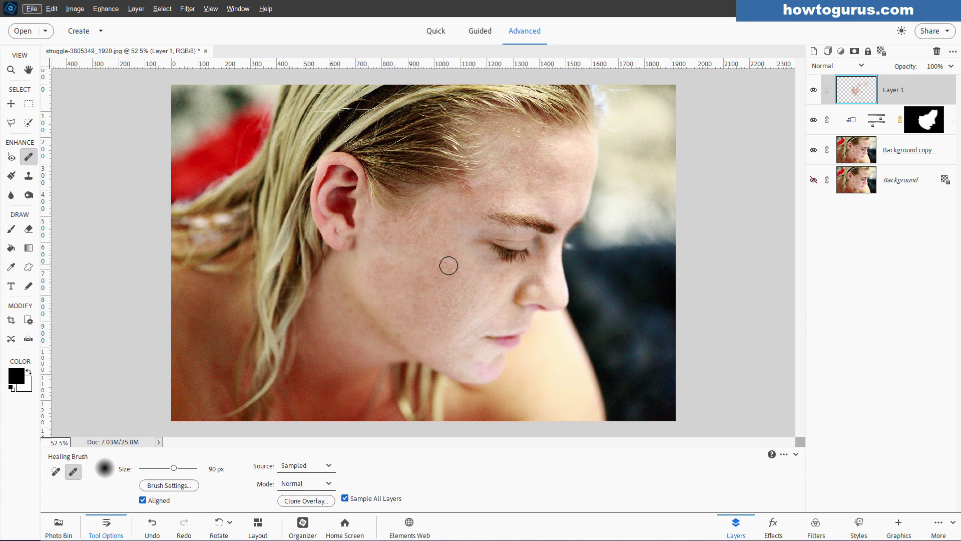
{"action": "key", "text": "alt"}
{"action": "left_click", "coordinate": [430, 220]}
{"action": "left_click", "coordinate": [391, 242], "text": "alt"}
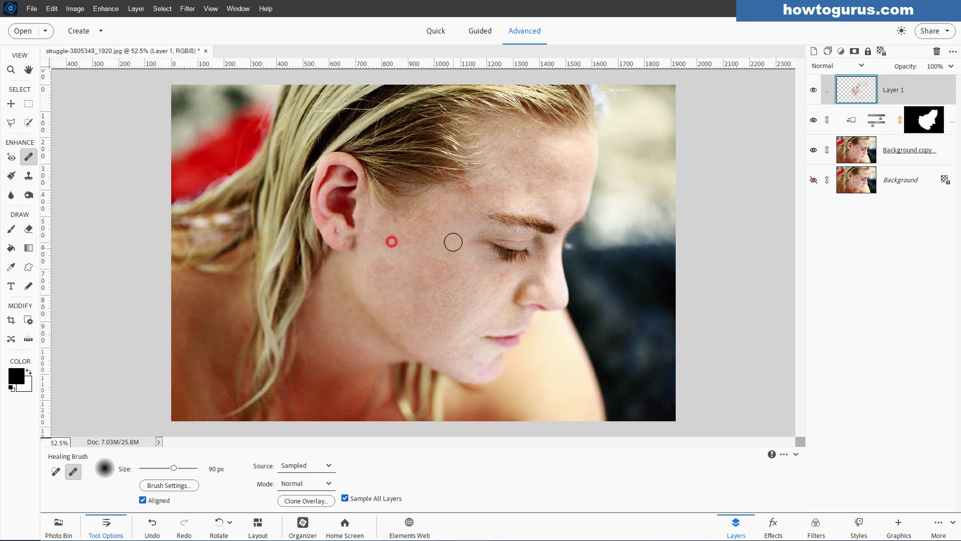
- With the Clone Stamp at 23% opacity, clone faint clean skin over the upper cheek
{"action": "left_click", "coordinate": [29, 177]}
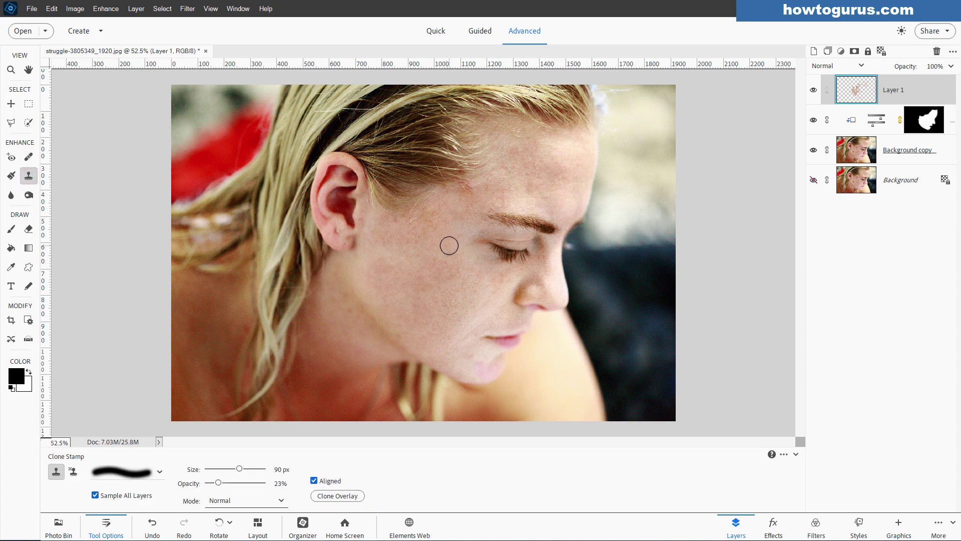
{"action": "key", "text": "alt"}
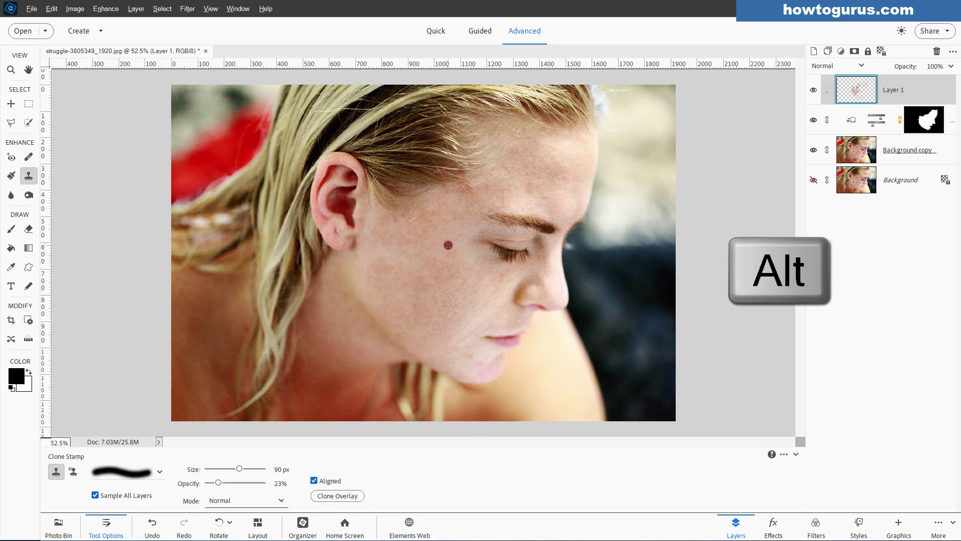
{"action": "left_click", "coordinate": [433, 222]}
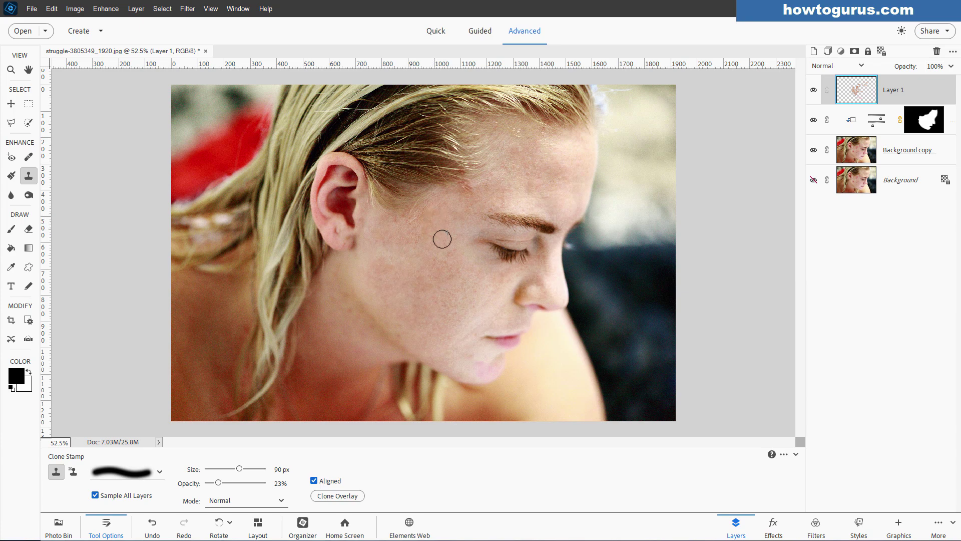
{"action": "key", "text": "alt"}
{"action": "left_click", "coordinate": [435, 209]}
{"action": "left_click", "coordinate": [429, 224]}
{"action": "key", "text": "alt"}
{"action": "left_click", "coordinate": [431, 253], "text": "alt"}
{"action": "left_click", "coordinate": [448, 253]}
- Dab cloned skin across the lower and mid cheek to smooth the blotchy patches
{"action": "key", "text": "alt"}
{"action": "left_click", "coordinate": [418, 240]}
{"action": "left_click", "coordinate": [446, 293], "text": "alt"}
{"action": "left_click", "coordinate": [452, 276]}
{"action": "left_click", "coordinate": [423, 287]}
{"action": "left_click", "coordinate": [440, 262]}
{"action": "left_click", "coordinate": [440, 258]}
{"action": "left_click", "coordinate": [449, 256]}
{"action": "left_click", "coordinate": [454, 252]}
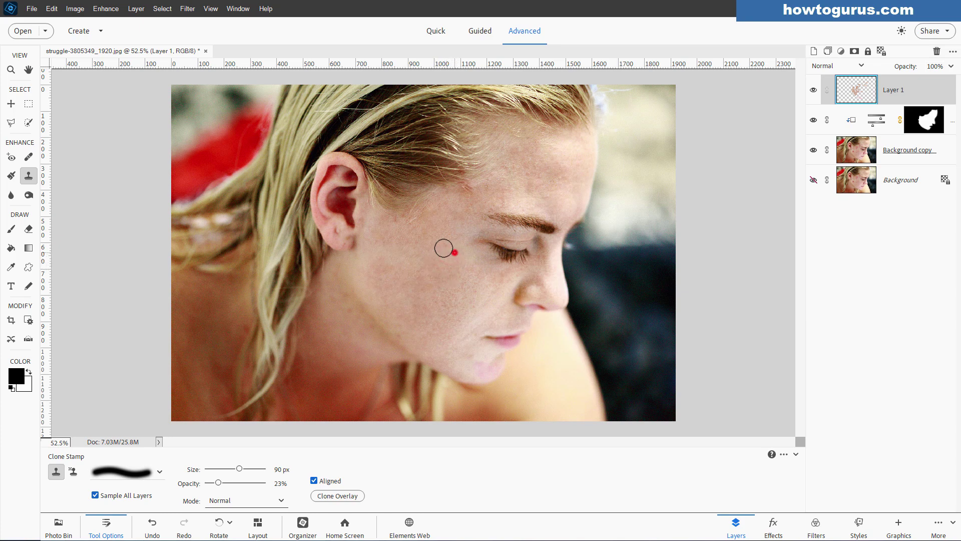
- Resample beside the ear and smooth the cheek area just below the ear
{"action": "left_click", "coordinate": [393, 251], "text": "alt"}
{"action": "left_click", "coordinate": [393, 226]}
{"action": "left_click", "coordinate": [388, 222]}
{"action": "left_click", "coordinate": [382, 238]}
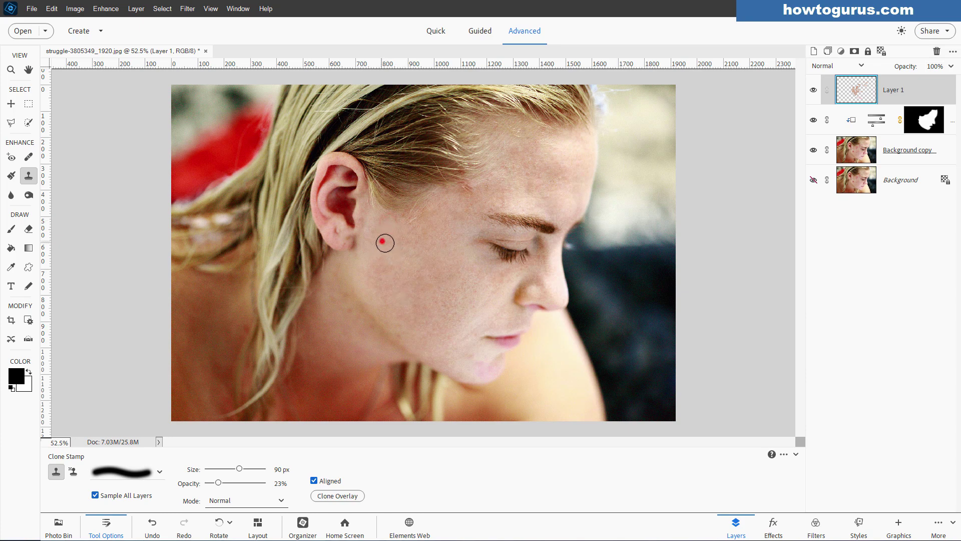
{"action": "left_click", "coordinate": [412, 246]}
{"action": "left_click", "coordinate": [385, 223]}
- Apply the Guided Correct Skin Tone edit with Tan at 56 and Light increased
{"action": "left_click", "coordinate": [481, 31]}
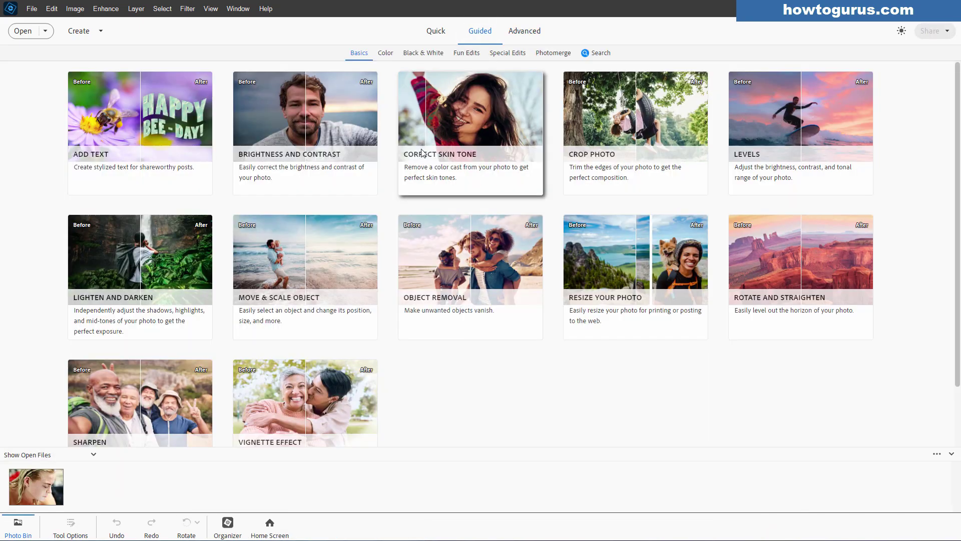
{"action": "left_click", "coordinate": [469, 134]}
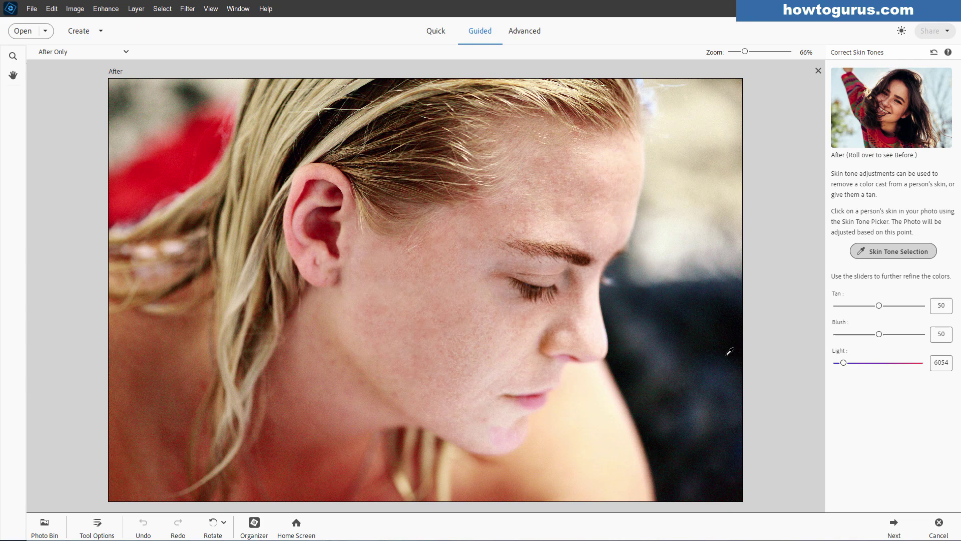
{"action": "left_click_drag", "start_coordinate": [882, 310], "coordinate": [884, 339]}
{"action": "left_click_drag", "start_coordinate": [844, 363], "coordinate": [850, 363]}
{"action": "left_click", "coordinate": [894, 525]}
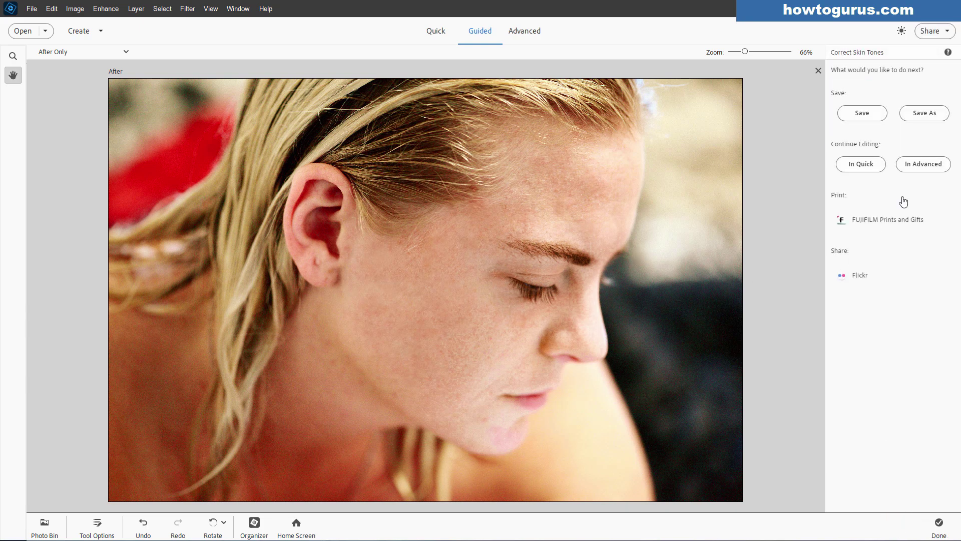
- Back in Advanced mode, hide the Hue/Saturation layer and toggle the result layer to compare before and after
{"action": "left_click", "coordinate": [918, 164]}
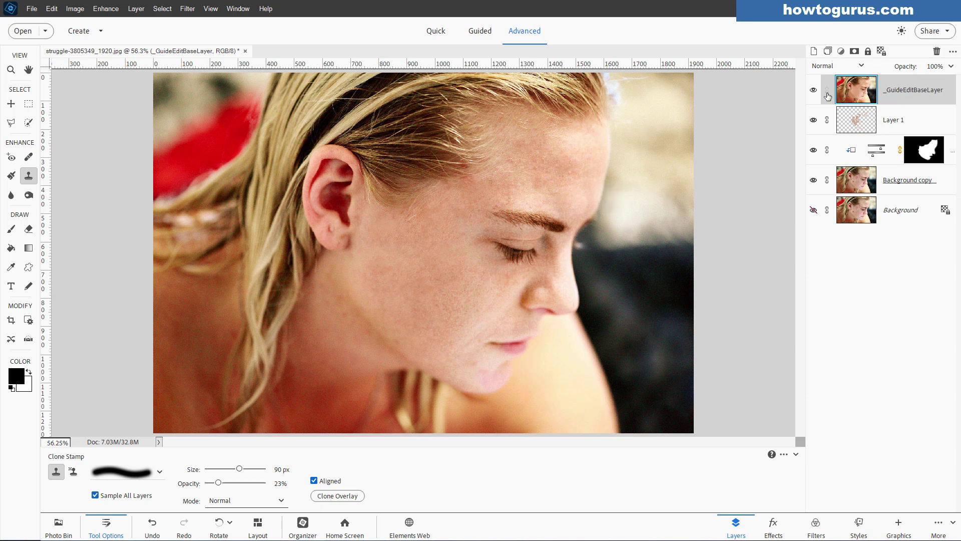
{"action": "left_click", "coordinate": [814, 151]}
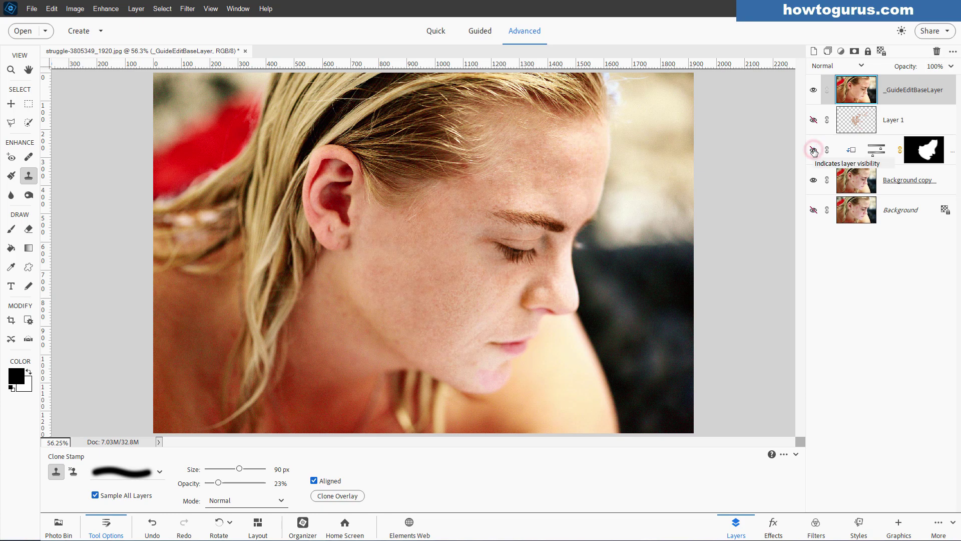
{"action": "left_click", "coordinate": [813, 92]}
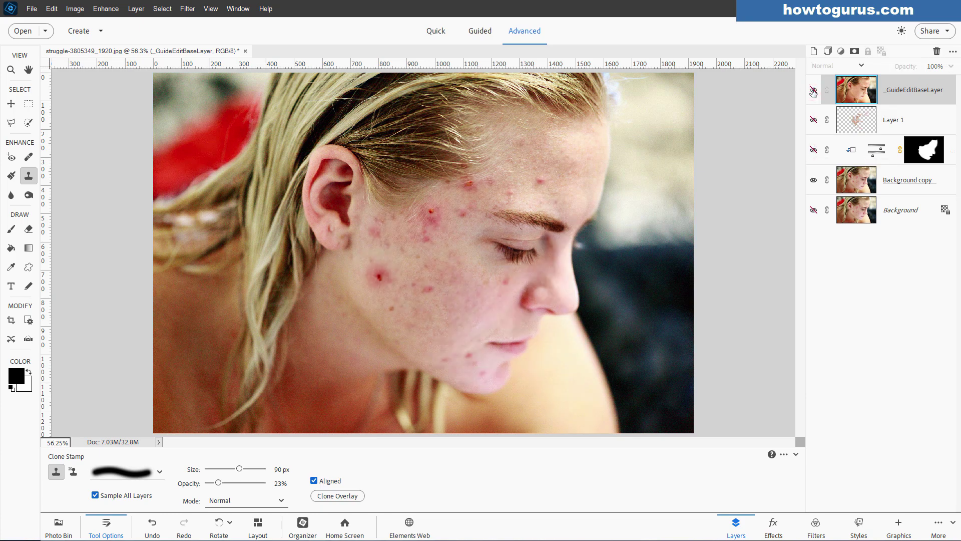
{"action": "left_click", "coordinate": [813, 91]}
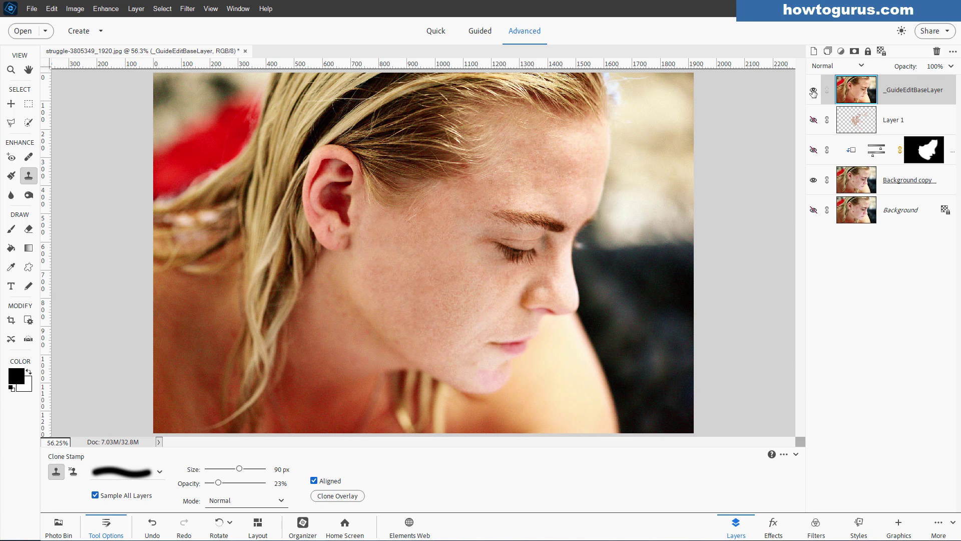
{"action": "left_click", "coordinate": [814, 92]}
{"action": "left_click", "coordinate": [813, 92]}
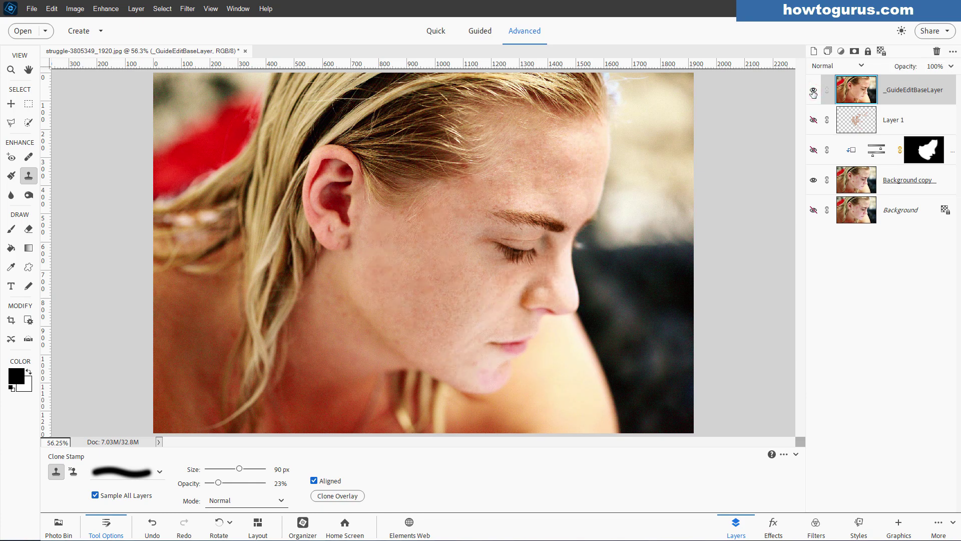